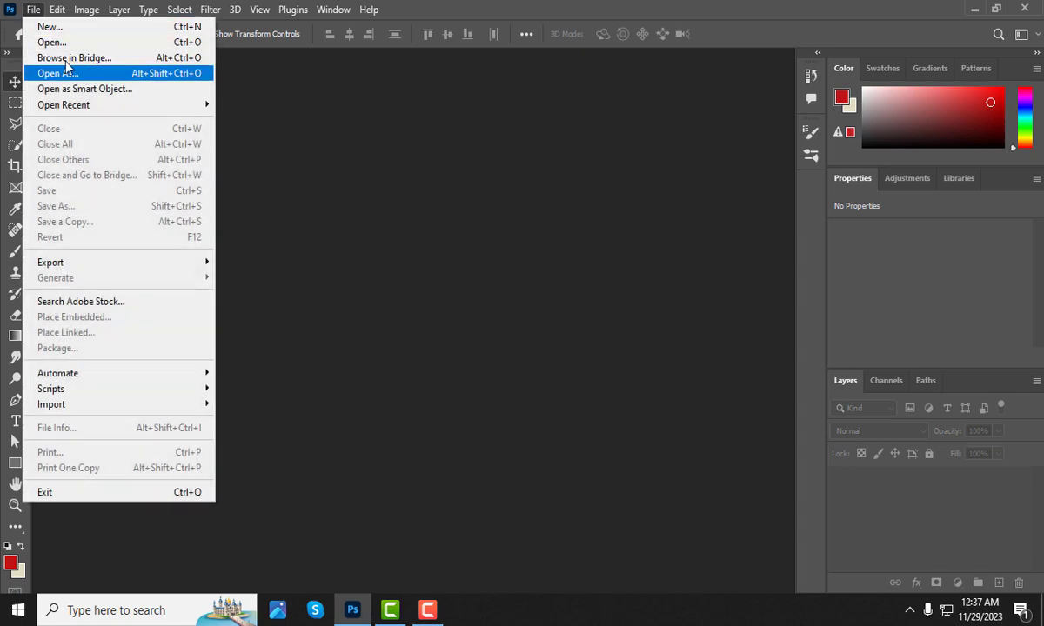
Open the can image Bottle.jpg from the Makucp folder
click(111, 48)
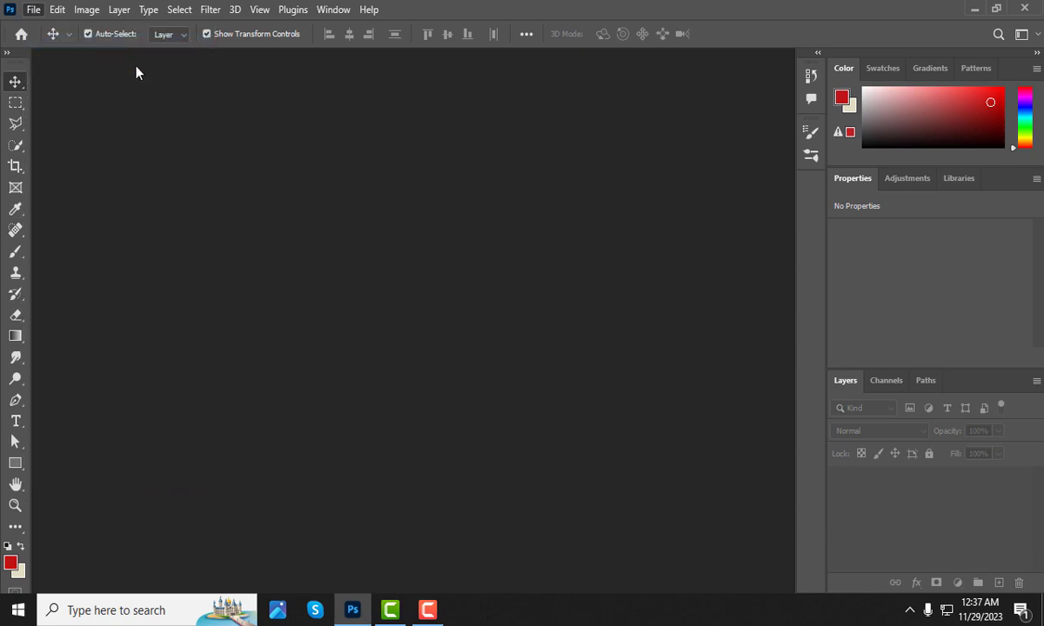
click(433, 168)
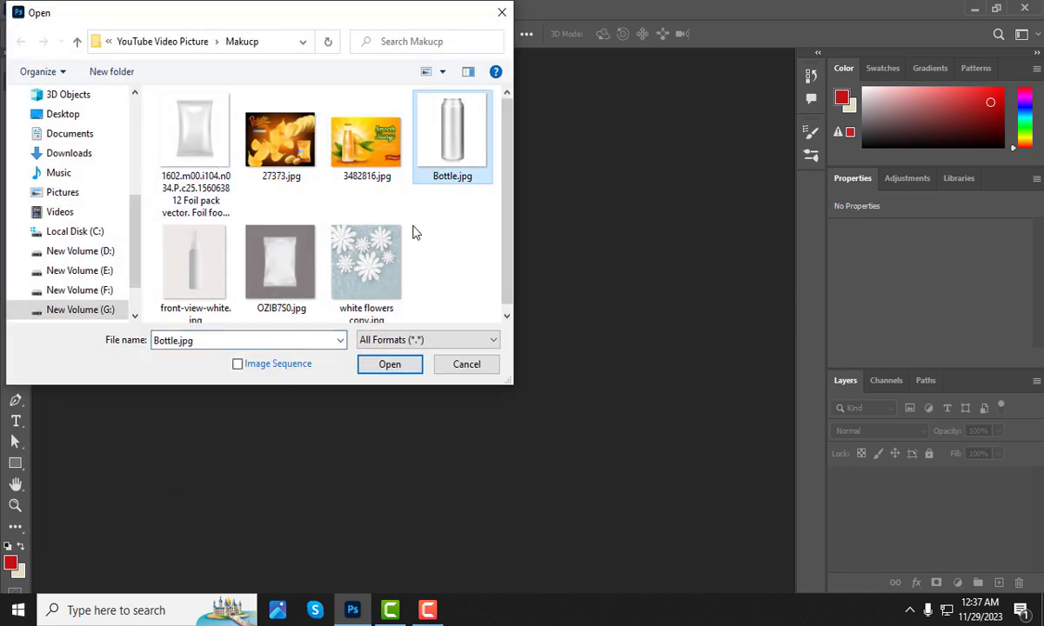
click(396, 364)
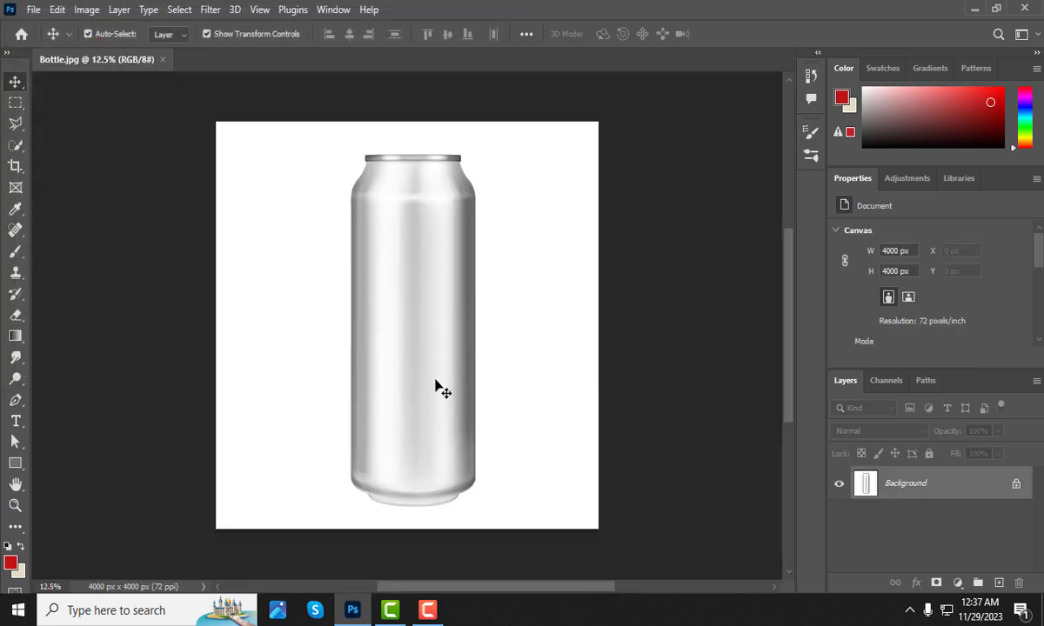
Unlock the background layer of the can photo and remove its white background
drag(1017, 483, 1019, 579)
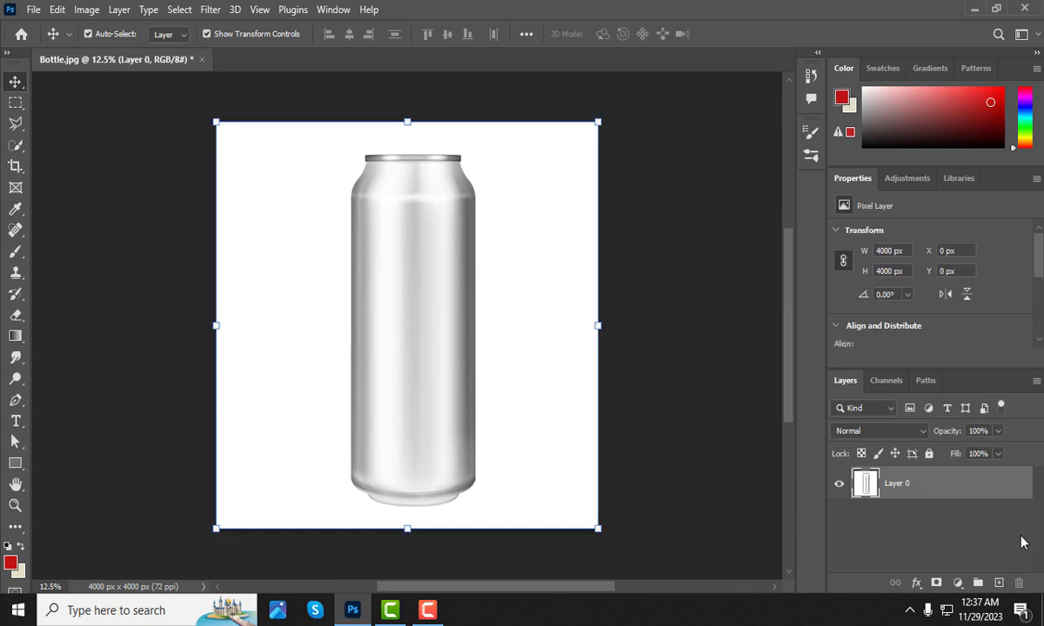
scroll(933, 313, down, 5)
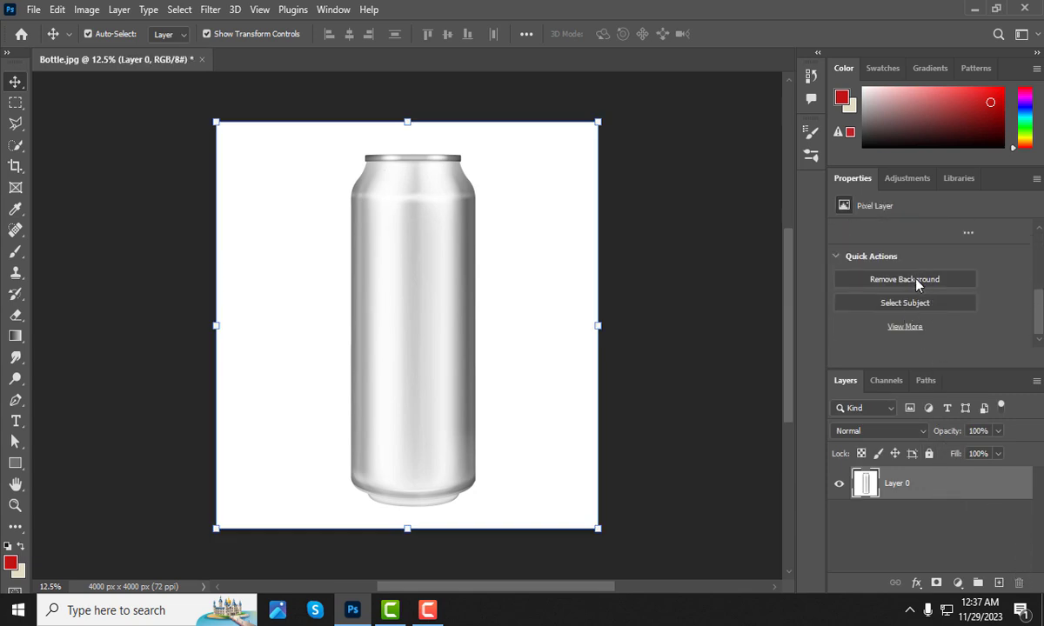
click(915, 282)
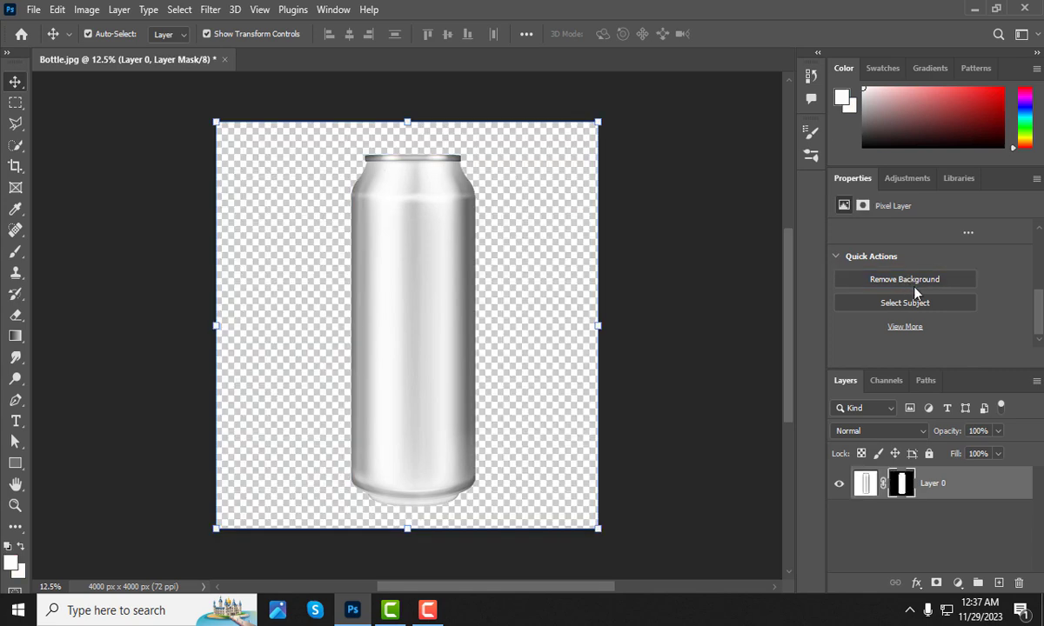
Add a new layer beneath the can layer and fill it with white (ffffff)
click(1000, 585)
drag(949, 483, 854, 526)
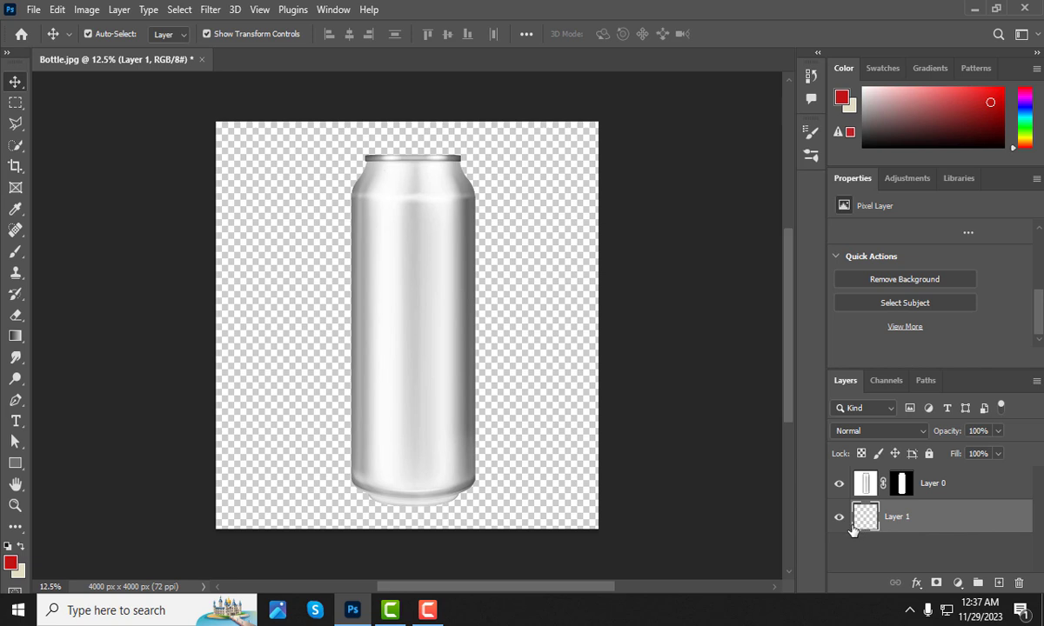
click(9, 564)
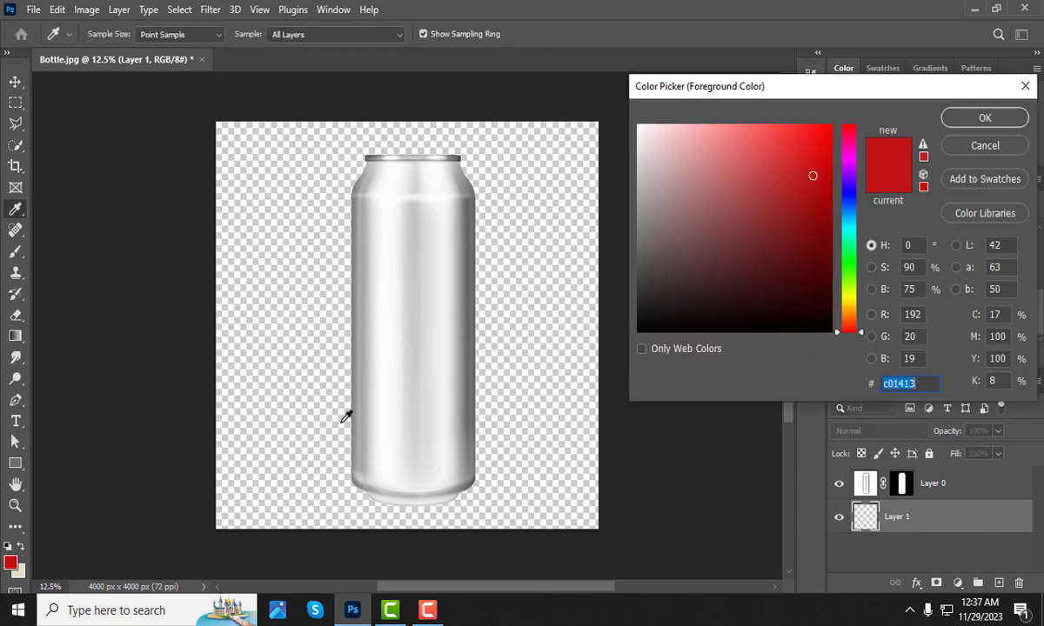
click(640, 132)
drag(639, 132, 634, 103)
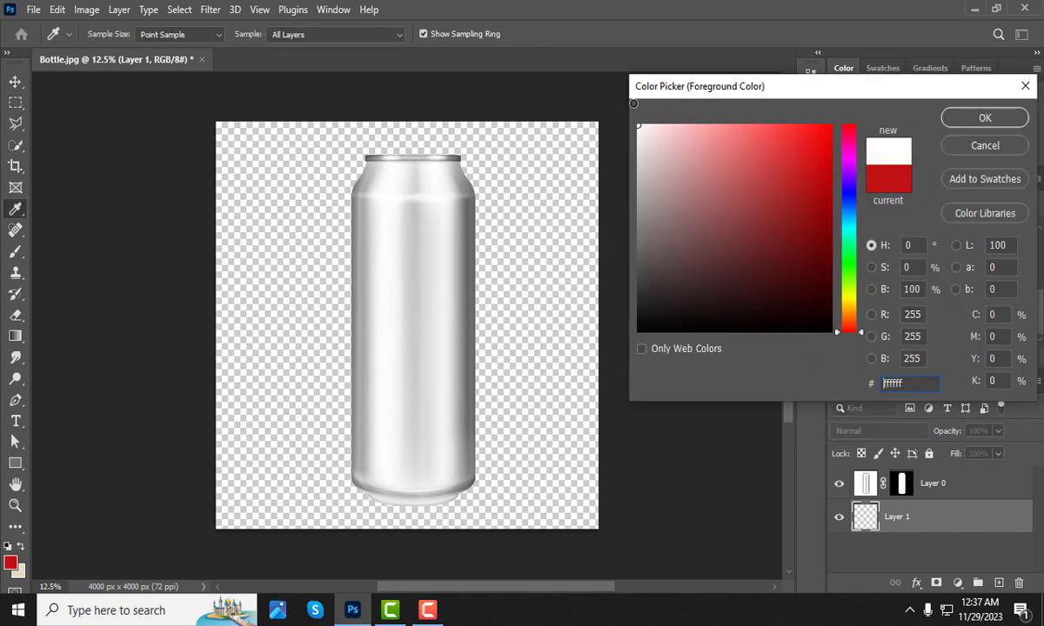
click(978, 120)
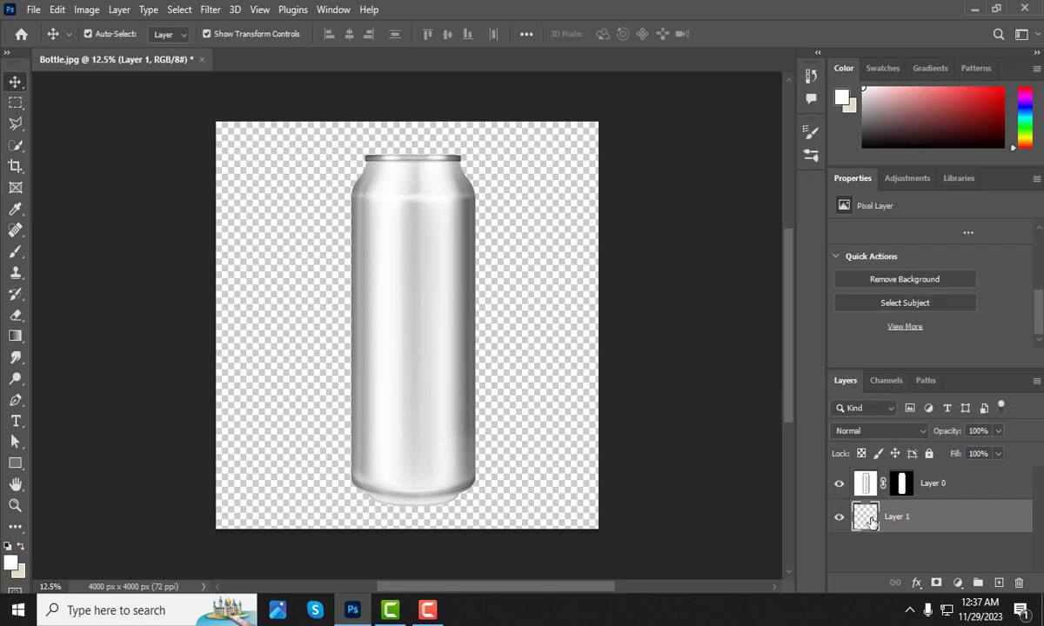
key(alt+BackSpace)
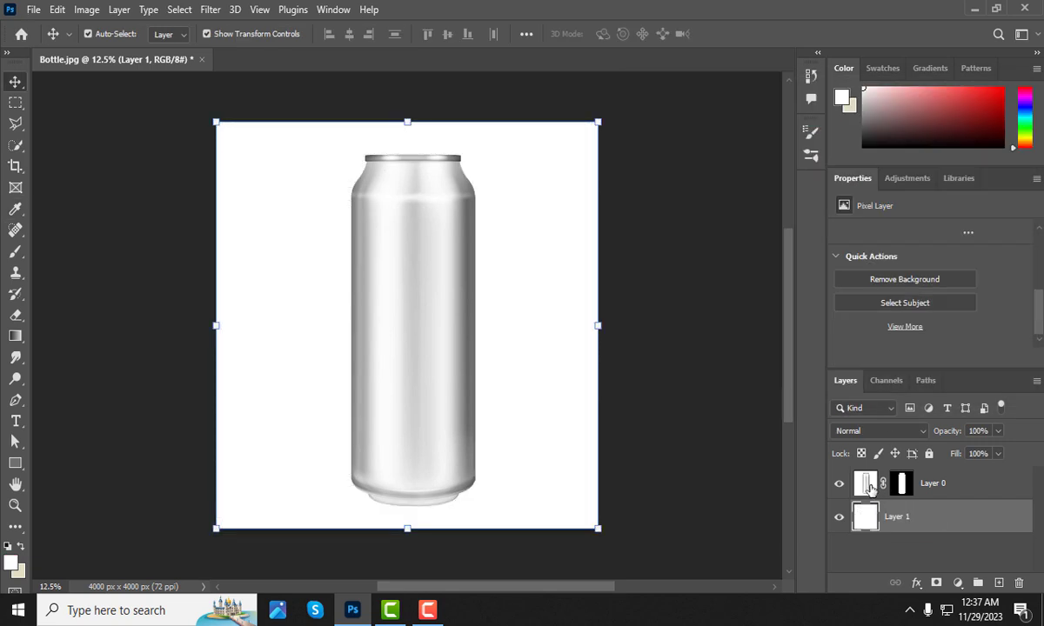
Select the can on Layer 0 with the Quick Selection tool and add a Levels adjustment layer masked to it
click(863, 486)
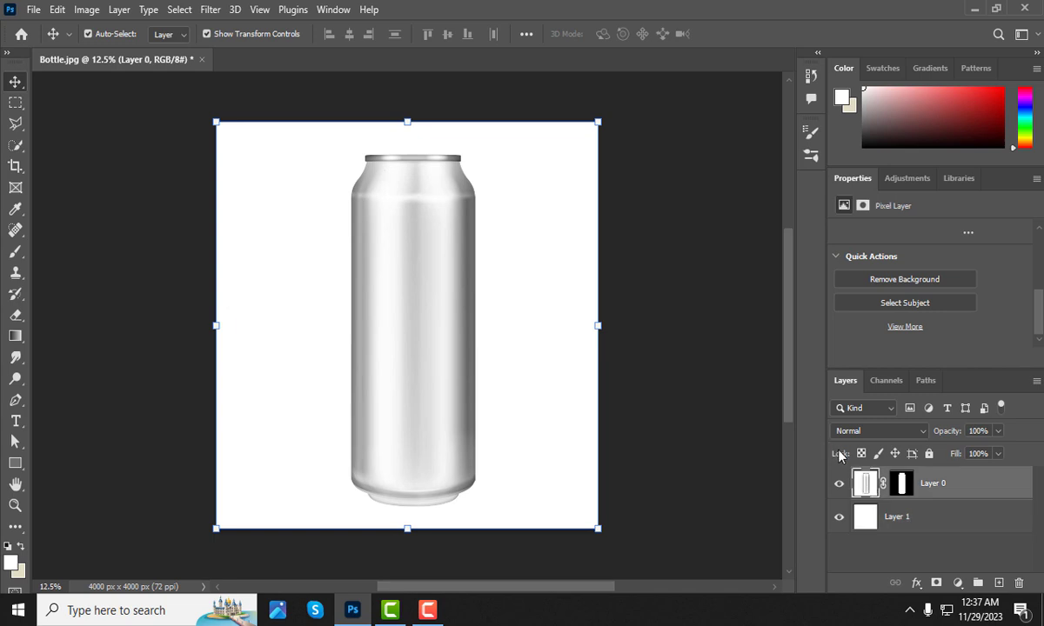
drag(15, 147, 96, 165)
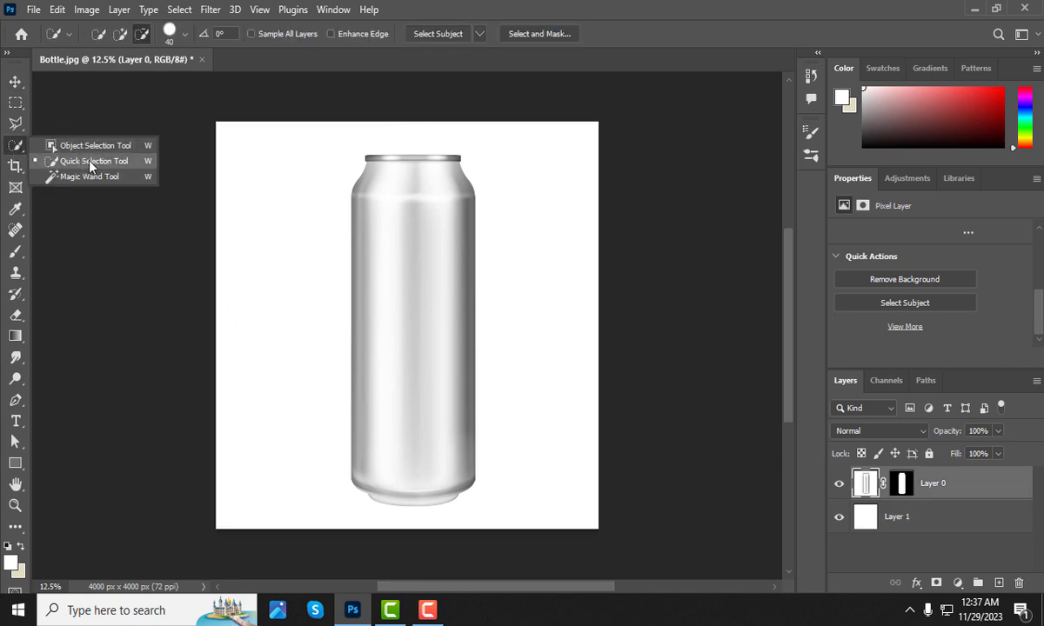
click(92, 162)
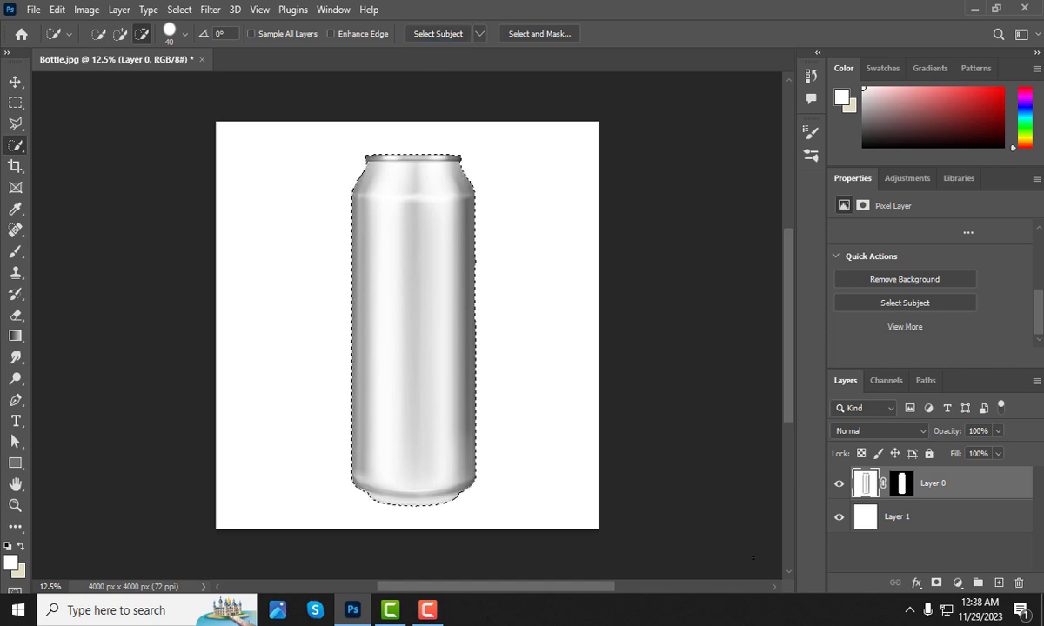
click(958, 583)
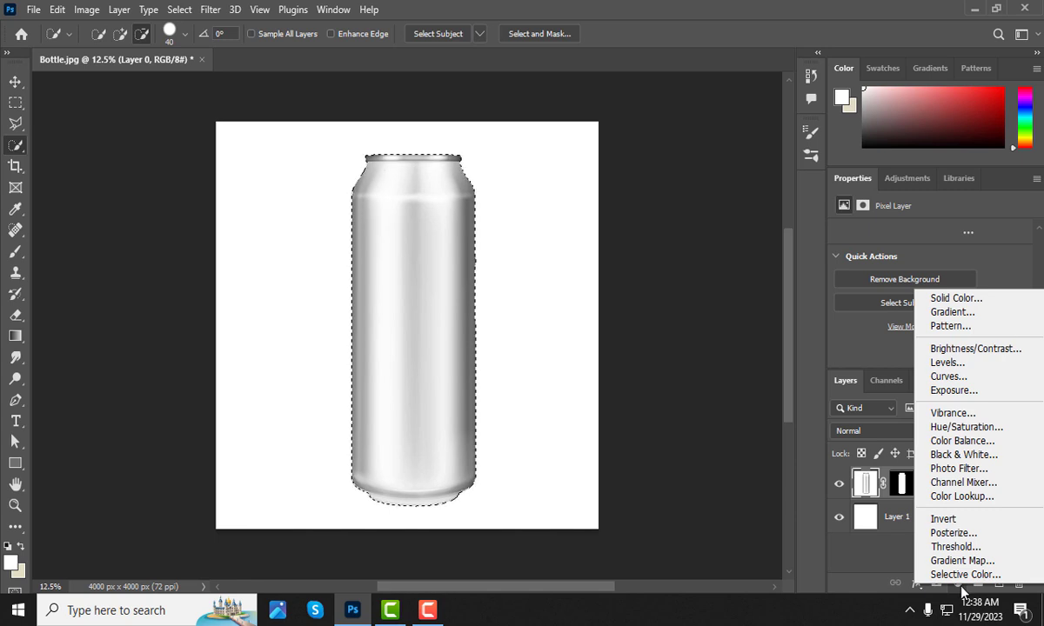
click(948, 363)
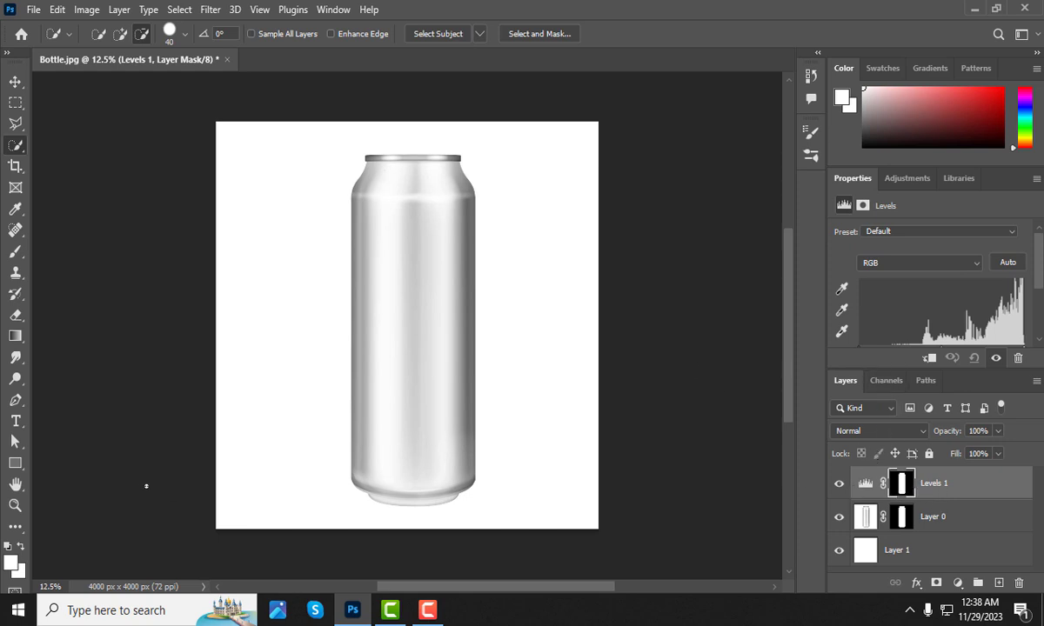
Draw a rectangle about 1352 by 3252 px over the can's body and set its fill color to fc6060
click(15, 464)
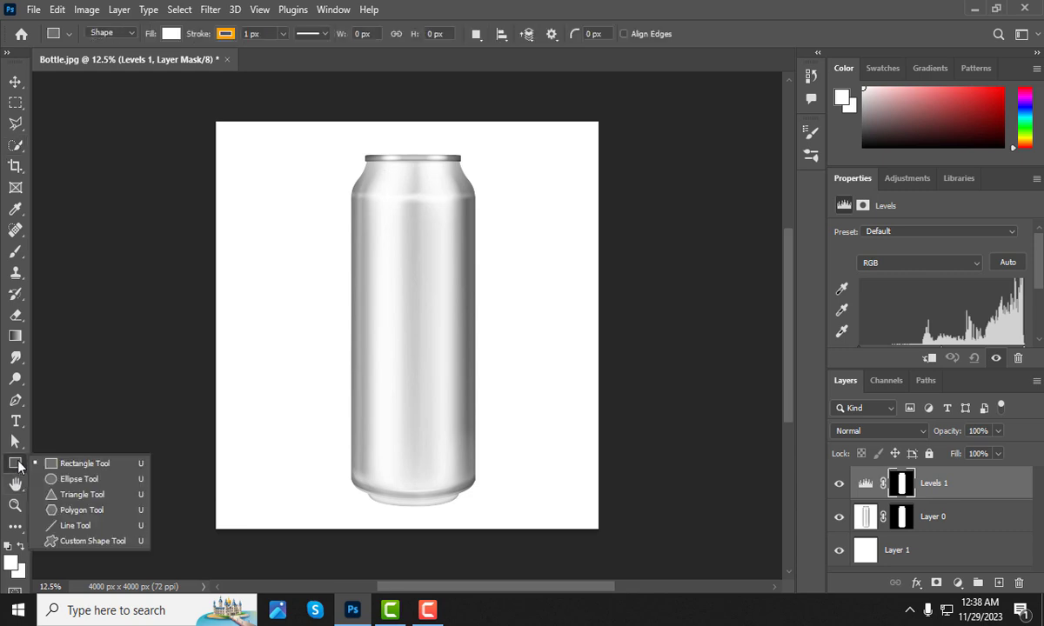
click(91, 467)
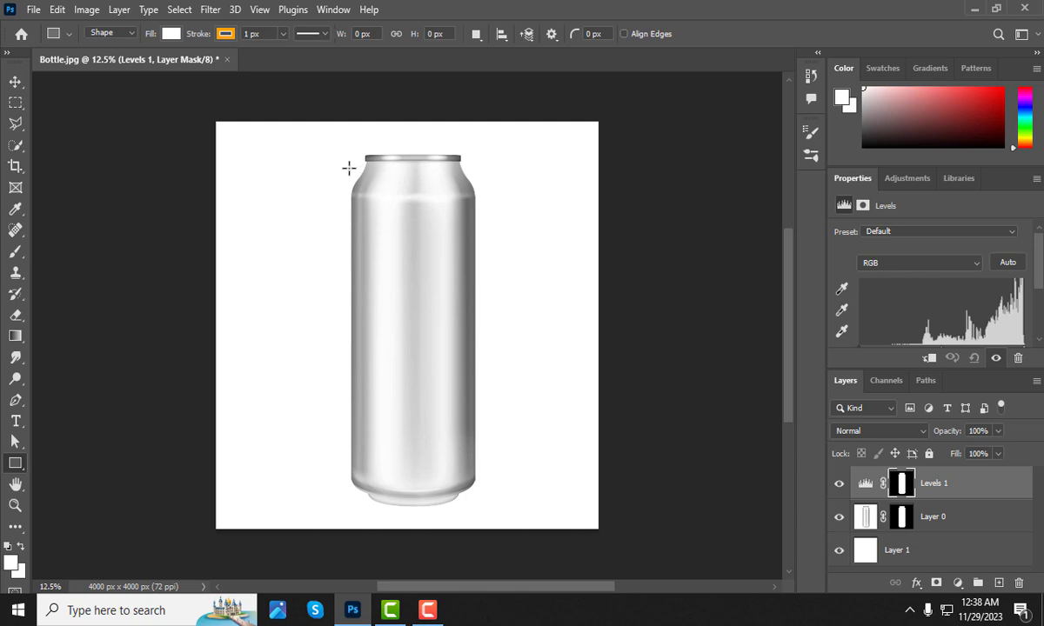
drag(348, 168, 476, 498)
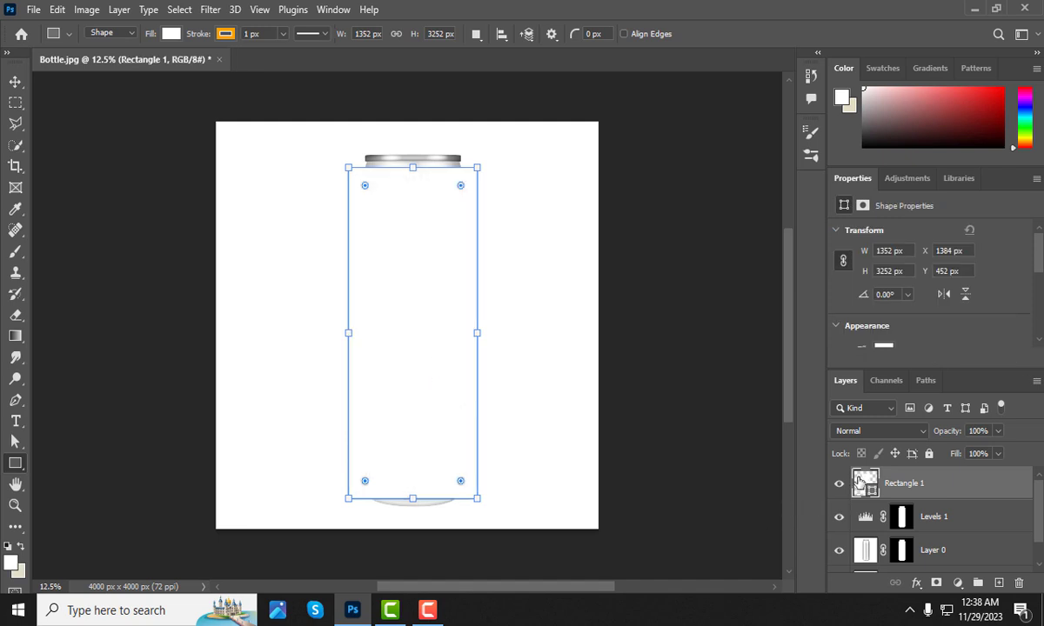
double_click(857, 485)
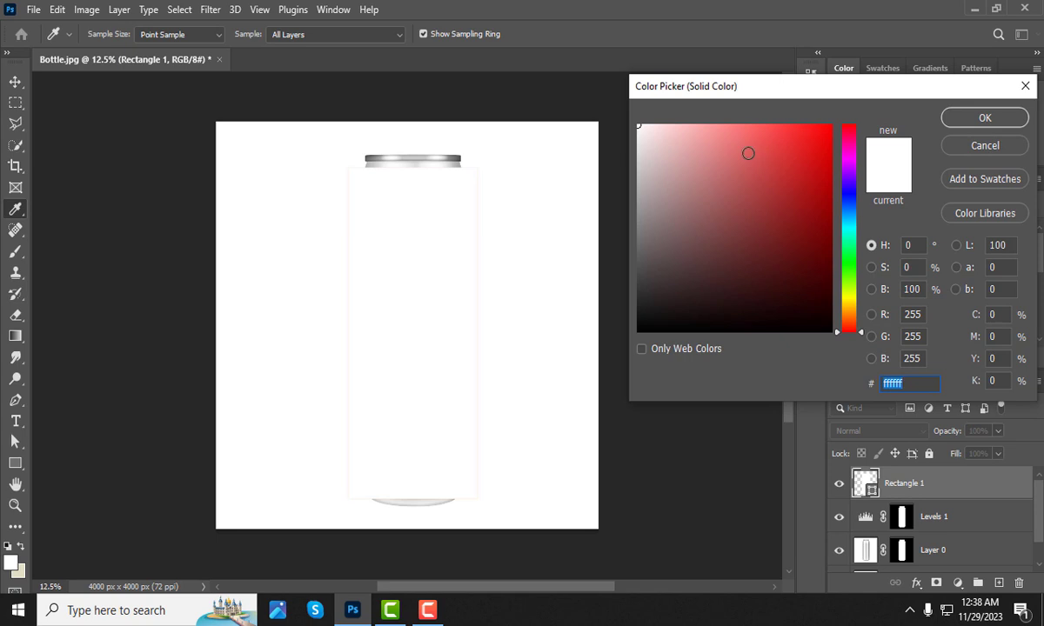
mouse_move(766, 147)
mouse_down()
mouse_move(750, 128)
mouse_move(804, 134)
mouse_move(758, 128)
mouse_up()
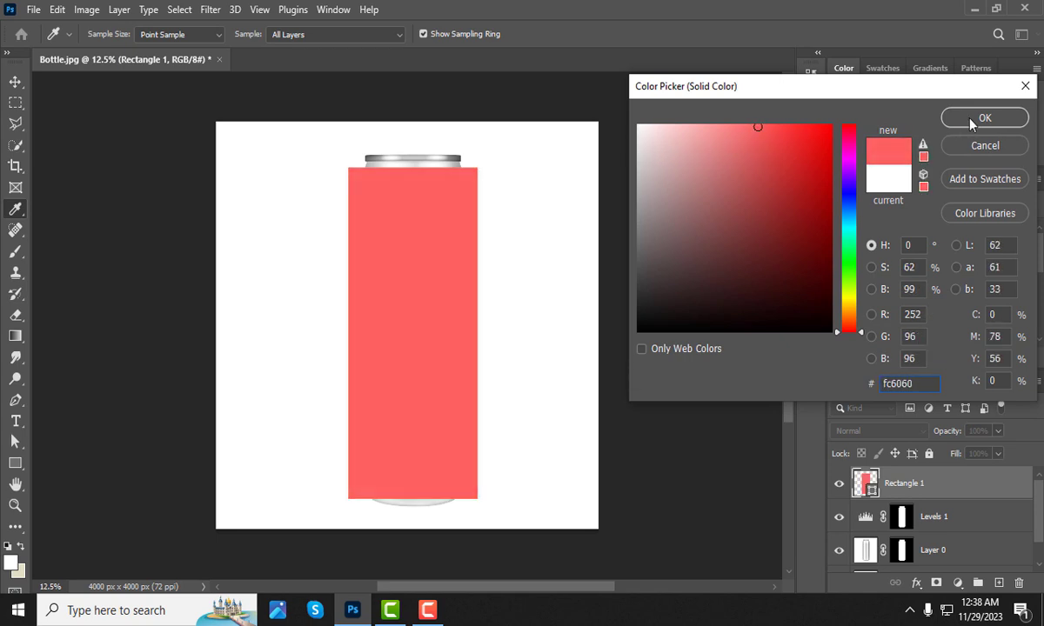
click(973, 122)
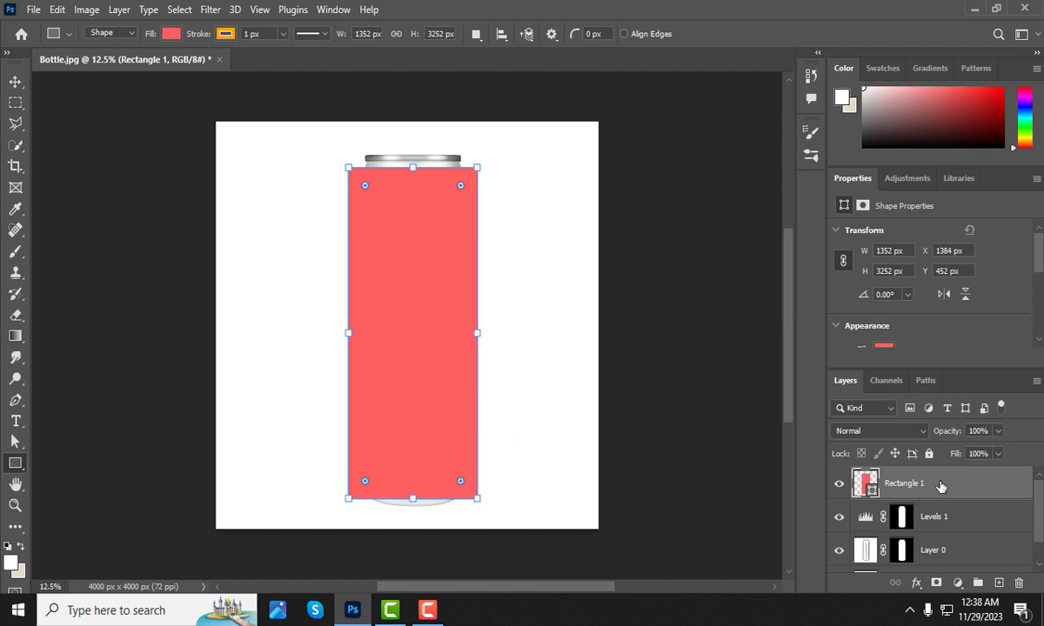
Convert the Rectangle 1 layer to a smart object and set its blend mode to Linear Burn
right_click(940, 486)
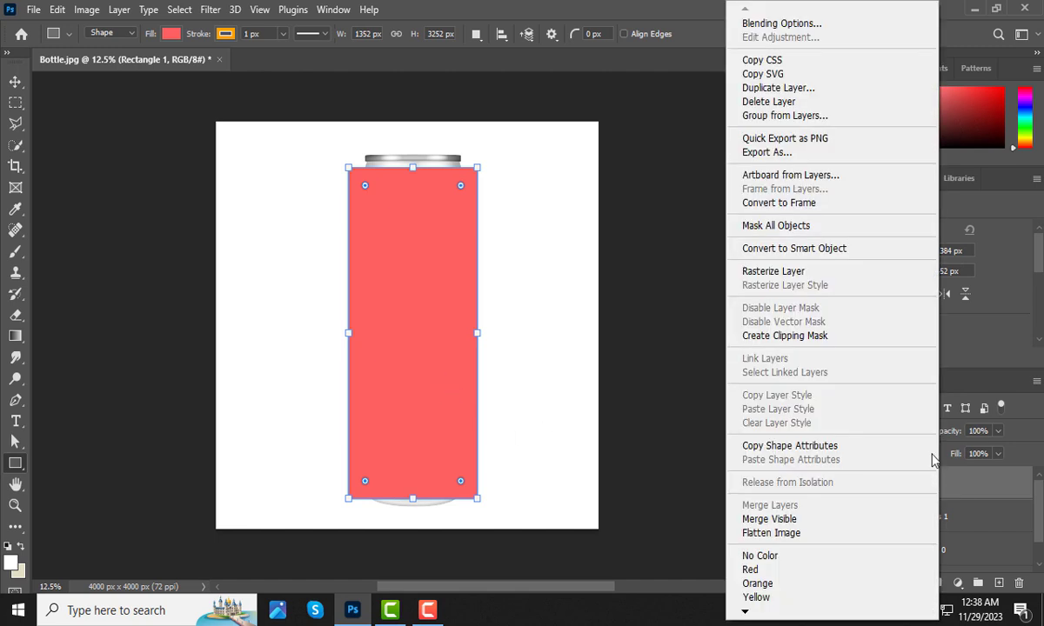
click(828, 250)
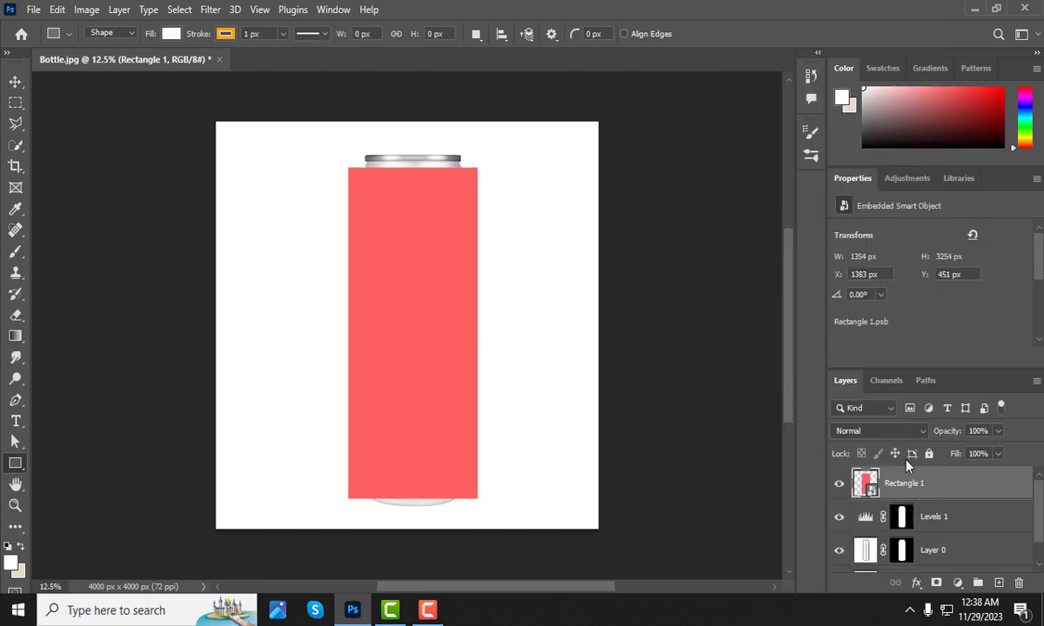
click(900, 432)
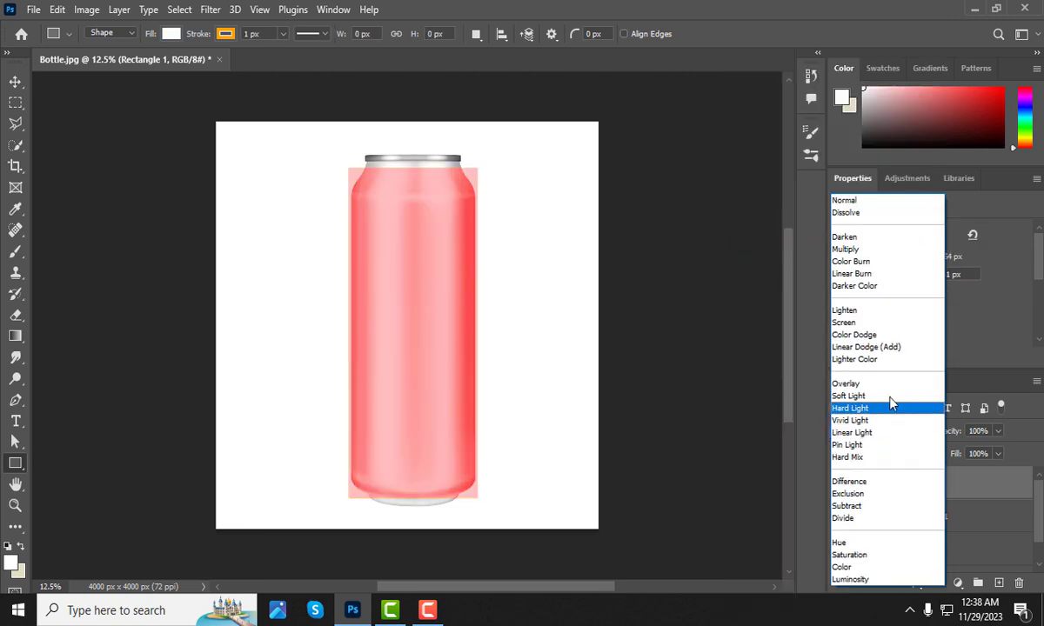
click(851, 275)
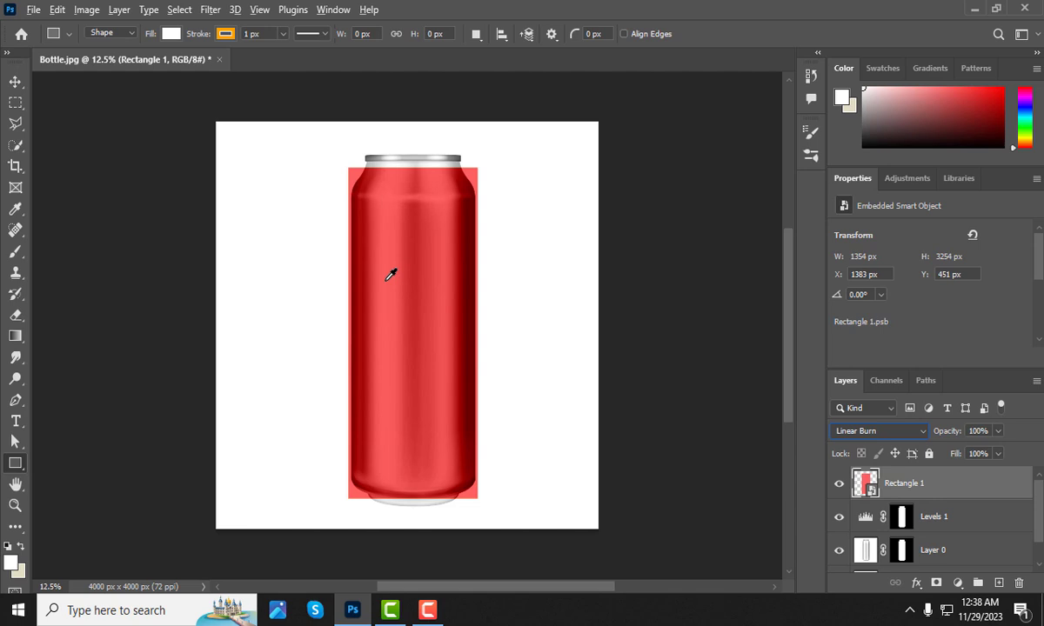
Start a Warp transform on the Rectangle 1 smart object and bow its lower edge downward to follow the can's curved base
click(15, 80)
key(ctrl+t)
scroll(414, 304, up, 1)
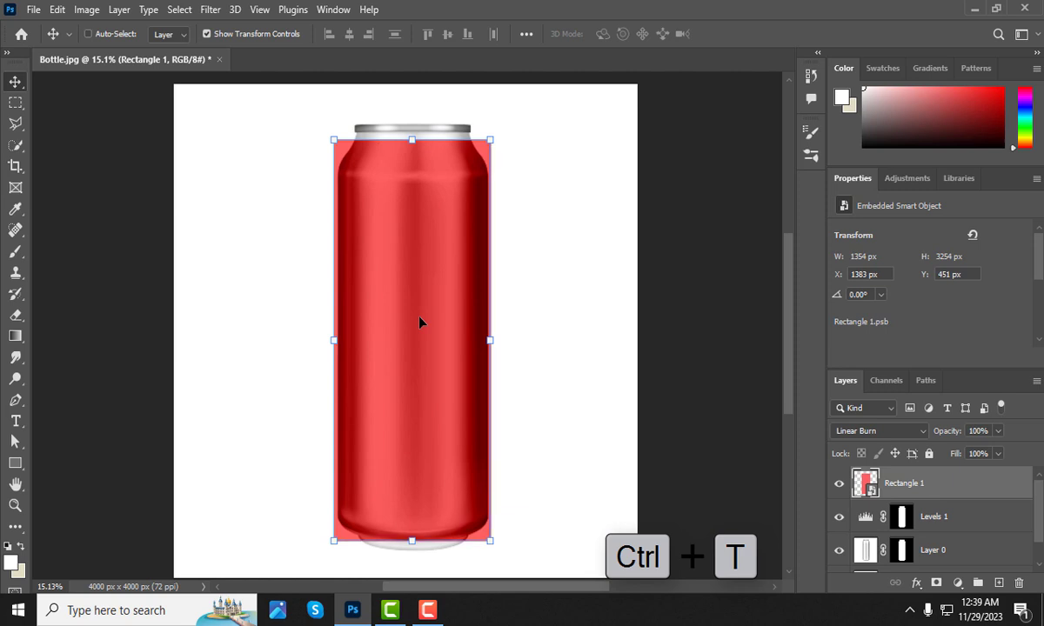
right_click(432, 323)
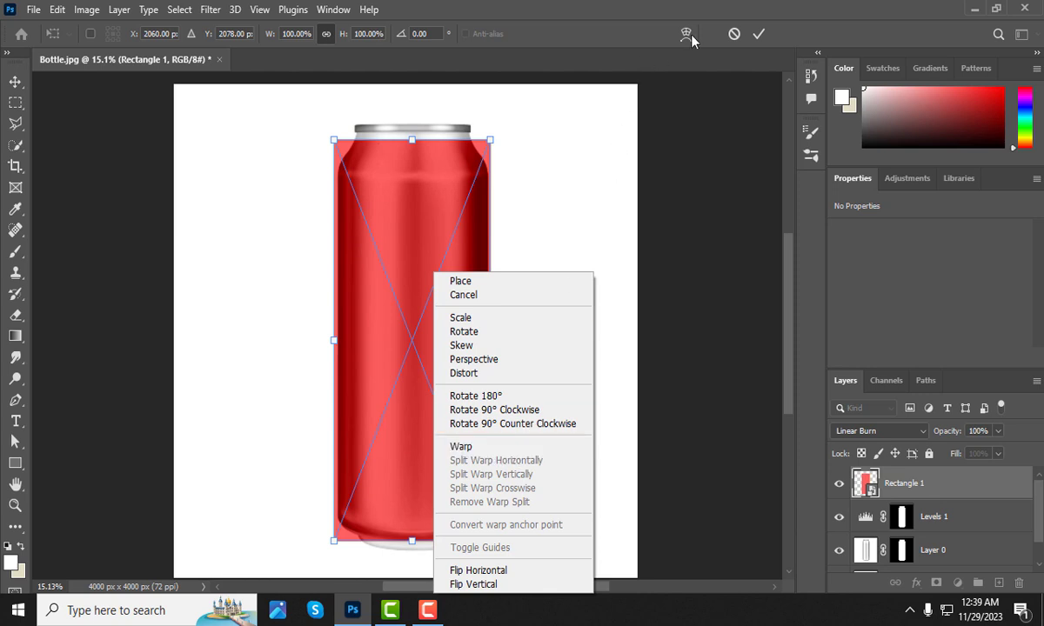
click(566, 221)
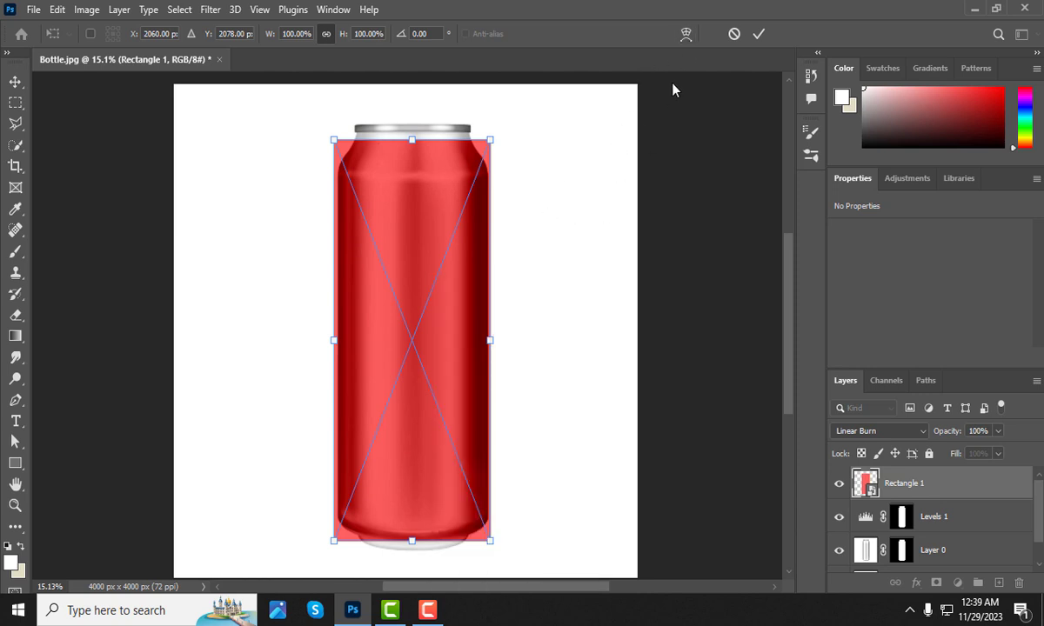
click(686, 34)
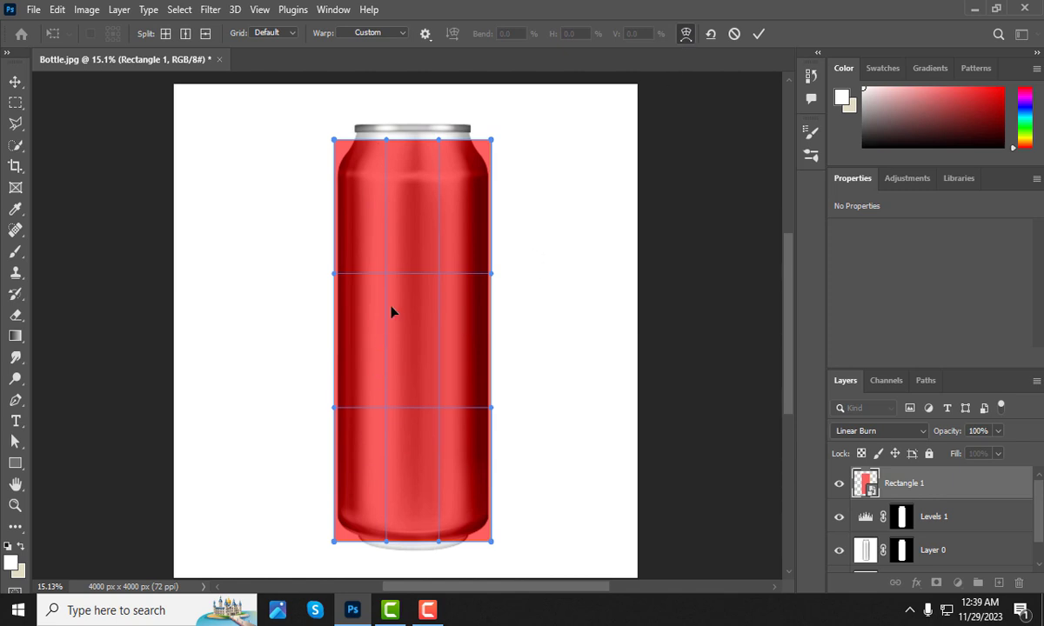
scroll(391, 313, down, 3)
scroll(400, 465, up, 3)
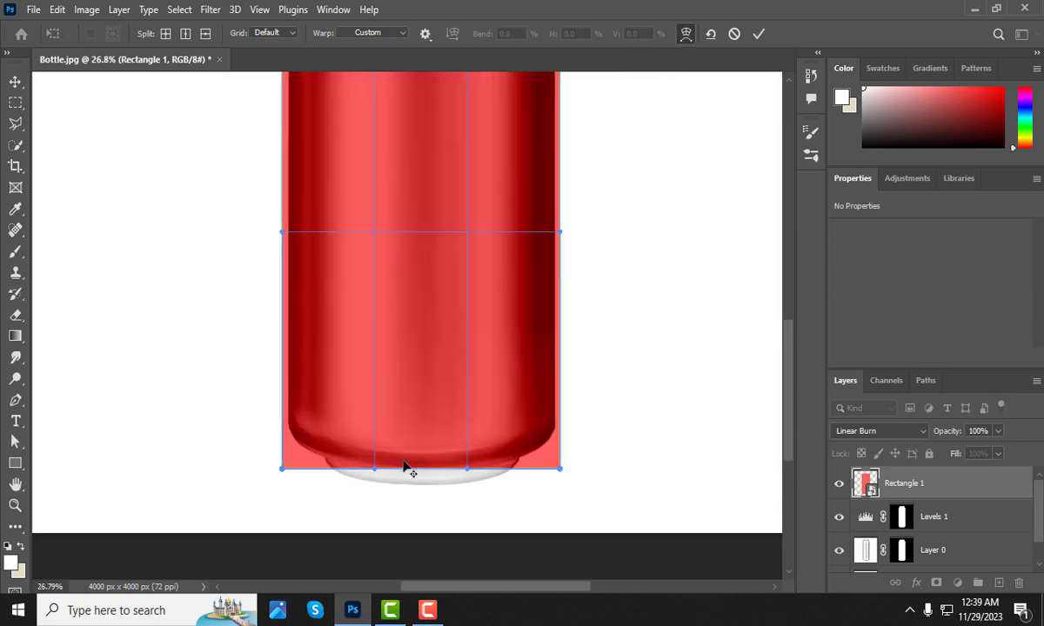
scroll(405, 466, up, 3)
scroll(487, 486, up, 1)
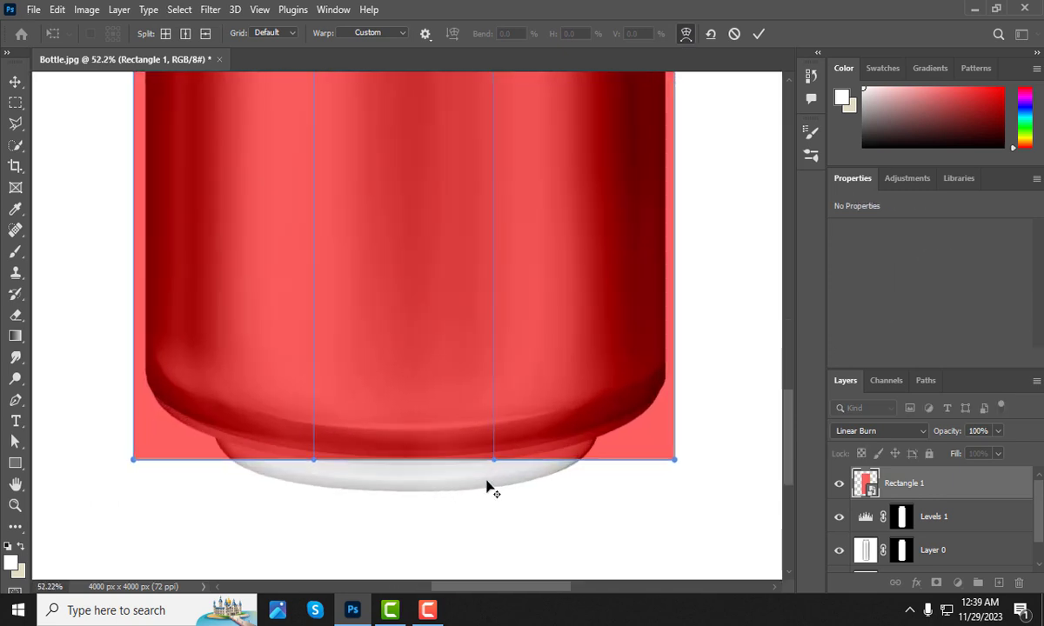
drag(493, 461, 485, 513)
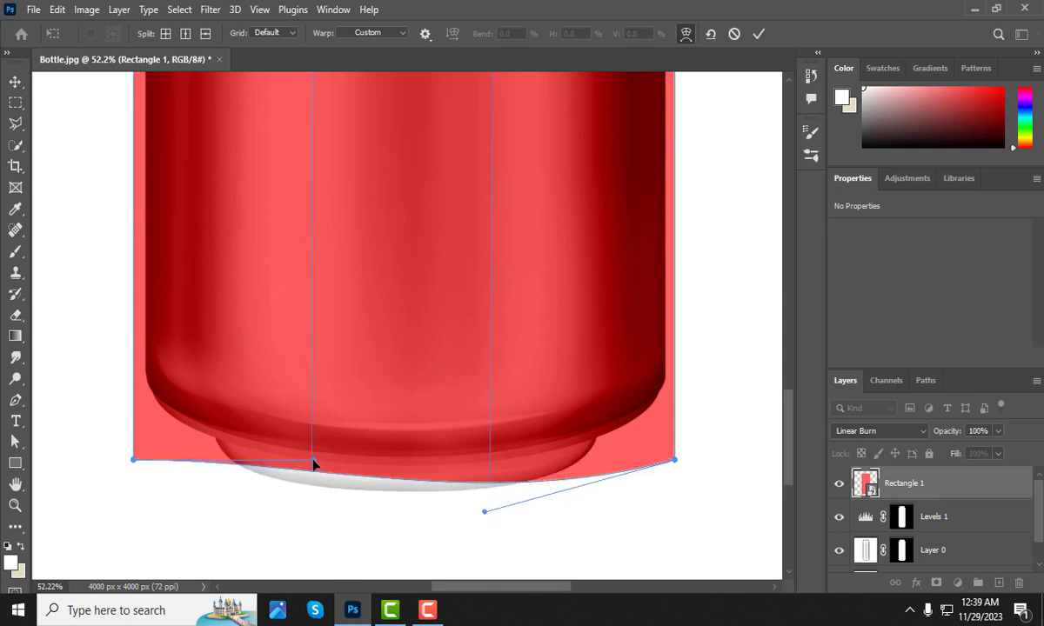
drag(314, 460, 302, 502)
Raise and arch the warp's upper edge to meet the can's metal rim, and apply the transform
scroll(513, 497, down, 5)
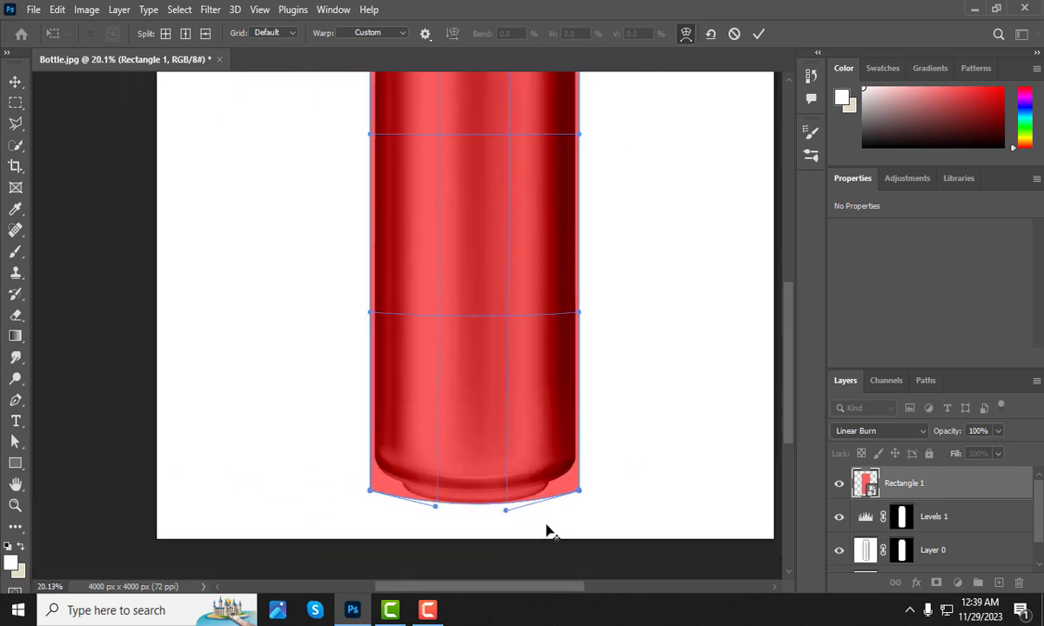
scroll(484, 121, up, 5)
scroll(496, 278, down, 3)
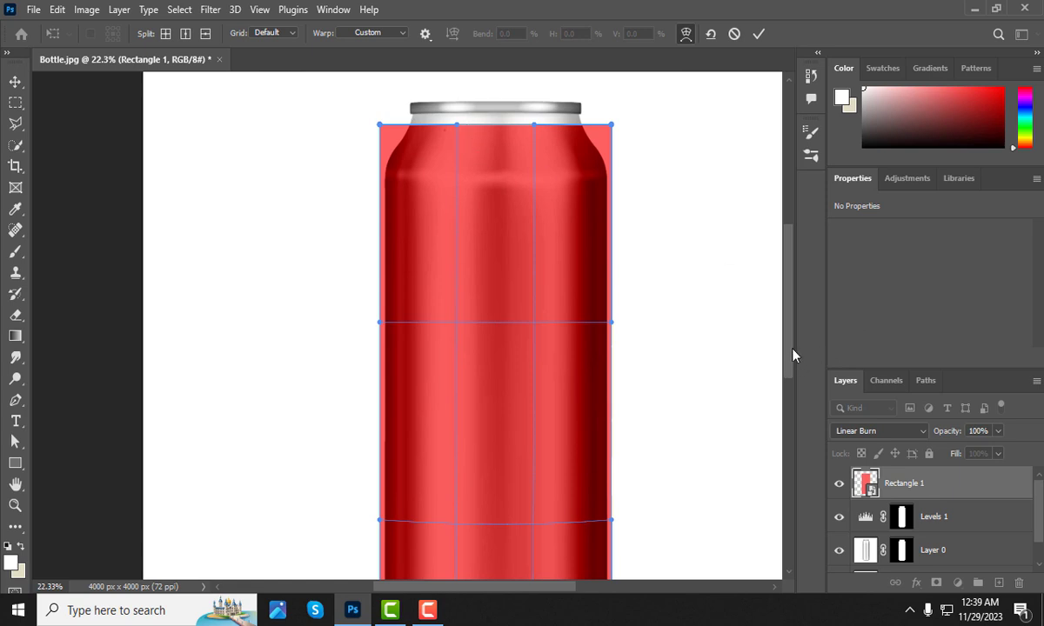
drag(795, 357, 790, 334)
scroll(422, 179, up, 4)
scroll(464, 222, down, 4)
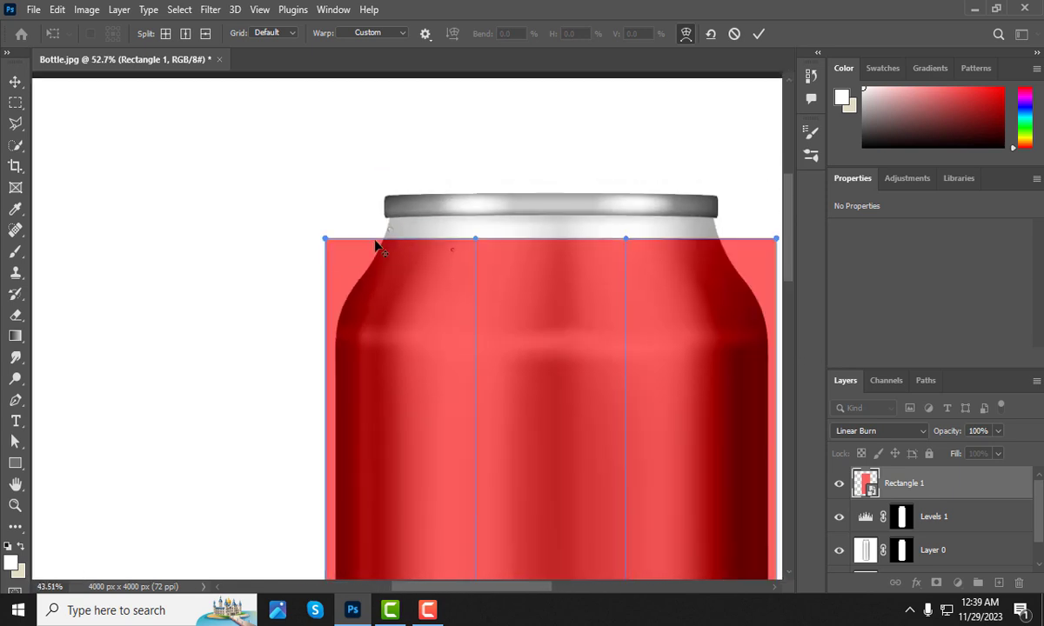
scroll(571, 233, up, 4)
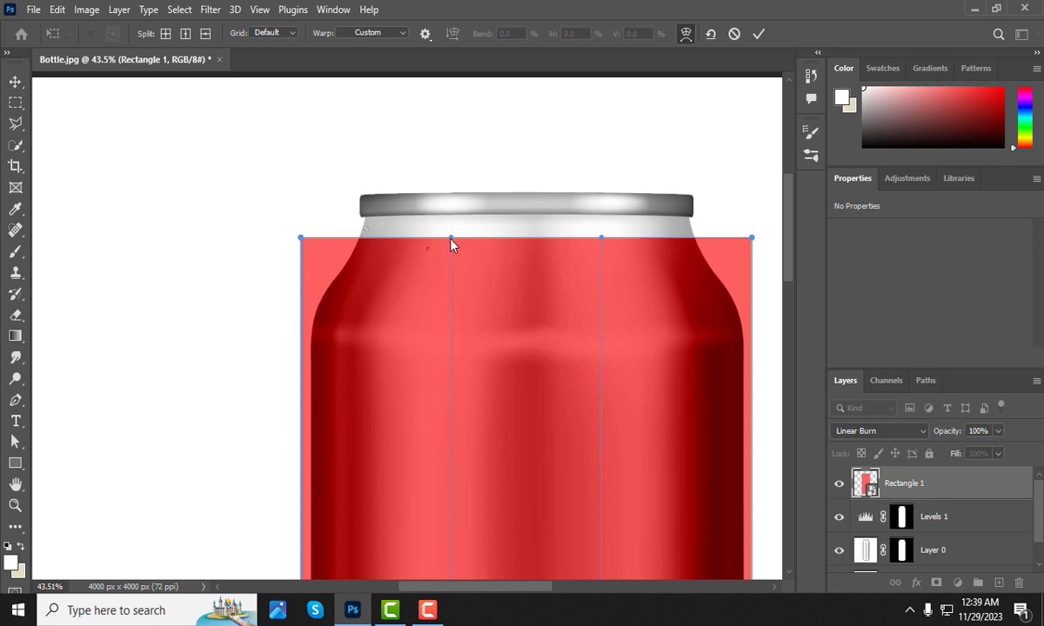
drag(451, 238, 450, 205)
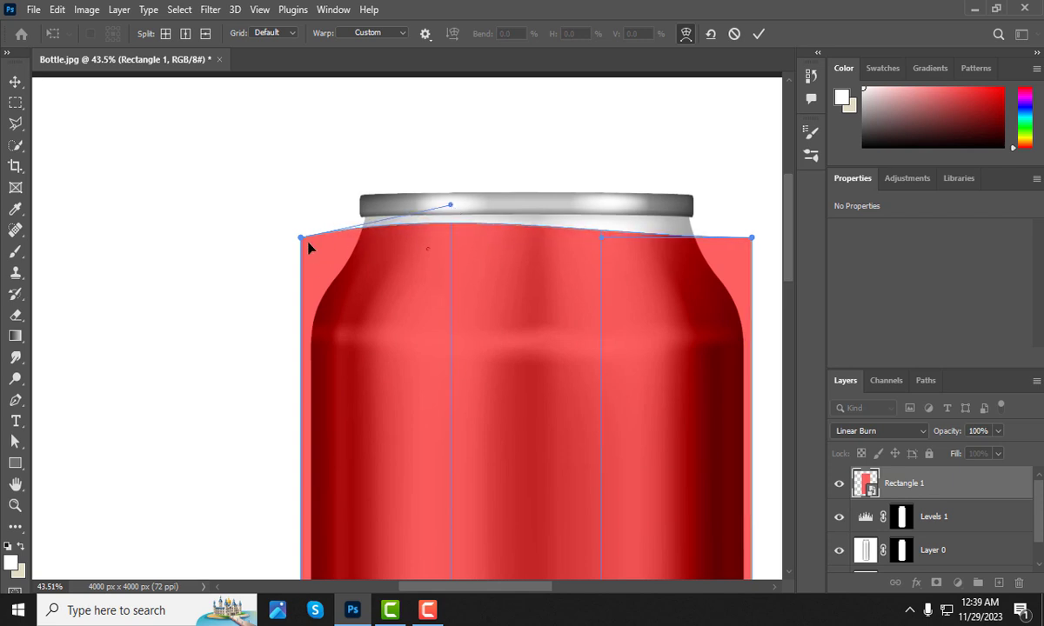
drag(300, 239, 304, 223)
mouse_move(753, 237)
mouse_down()
mouse_move(750, 212)
mouse_move(751, 223)
mouse_up()
drag(600, 236, 633, 210)
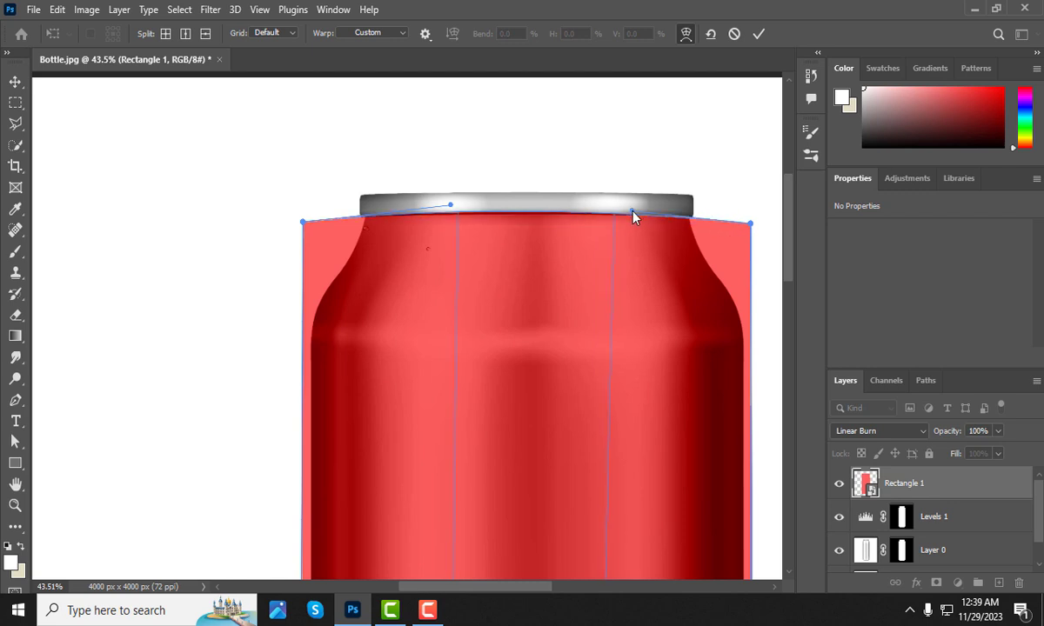
scroll(544, 245, down, 5)
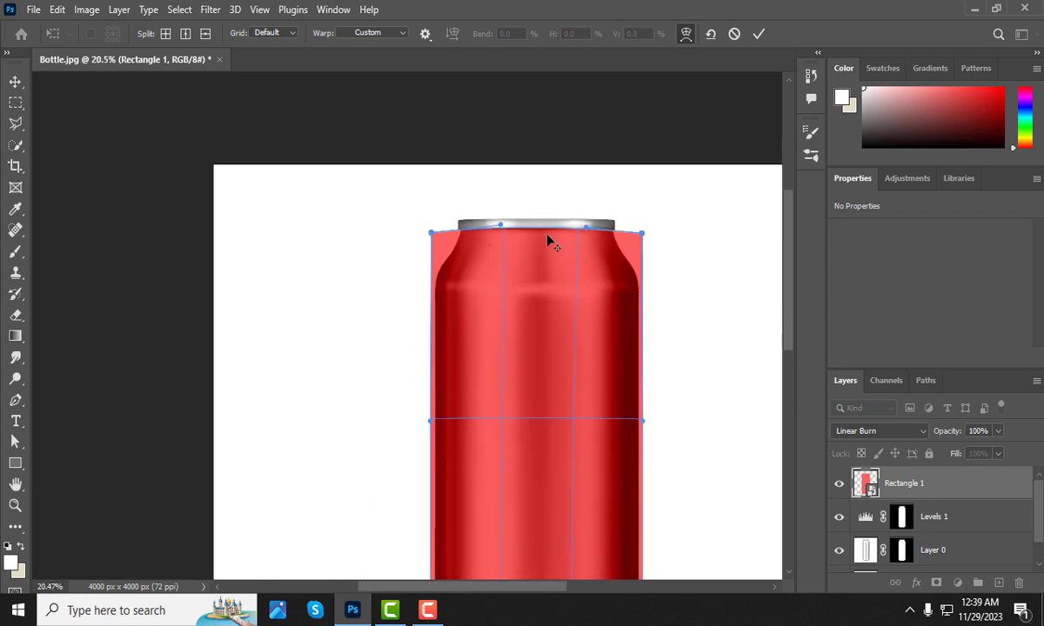
click(758, 33)
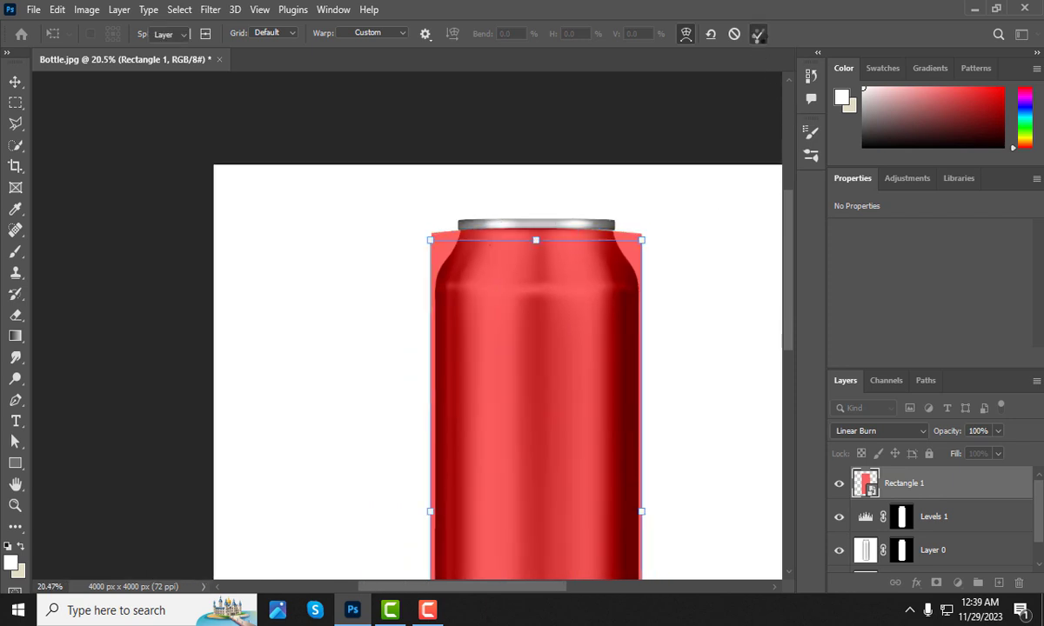
Open the contents of the Rectangle 1 smart object and place 3482816.jpg in it as an embedded image
scroll(496, 235, down, 2)
scroll(491, 259, down, 3)
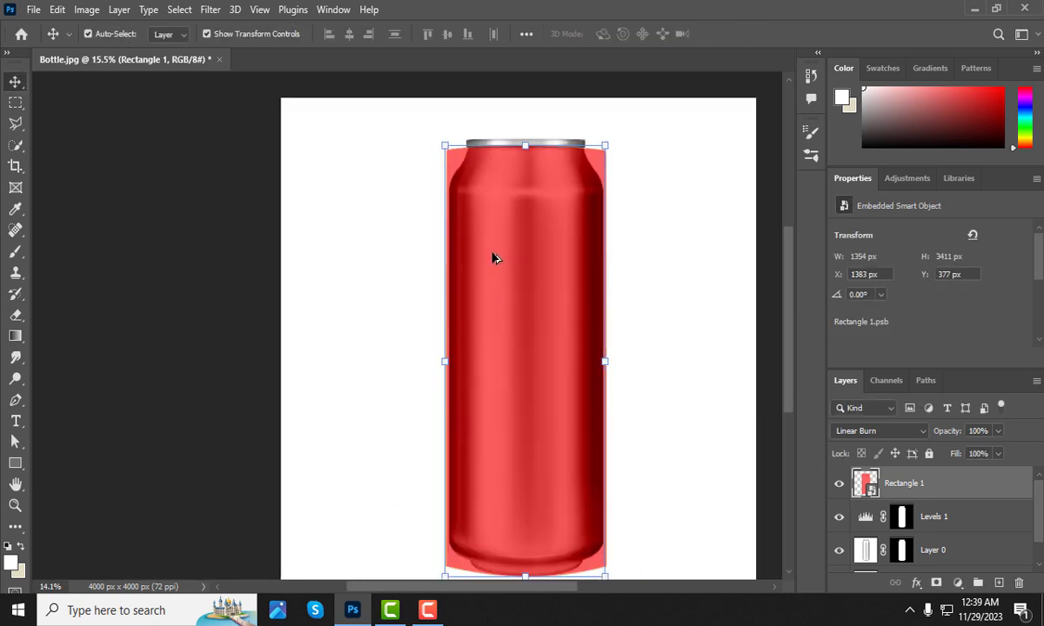
scroll(488, 333, up, 1)
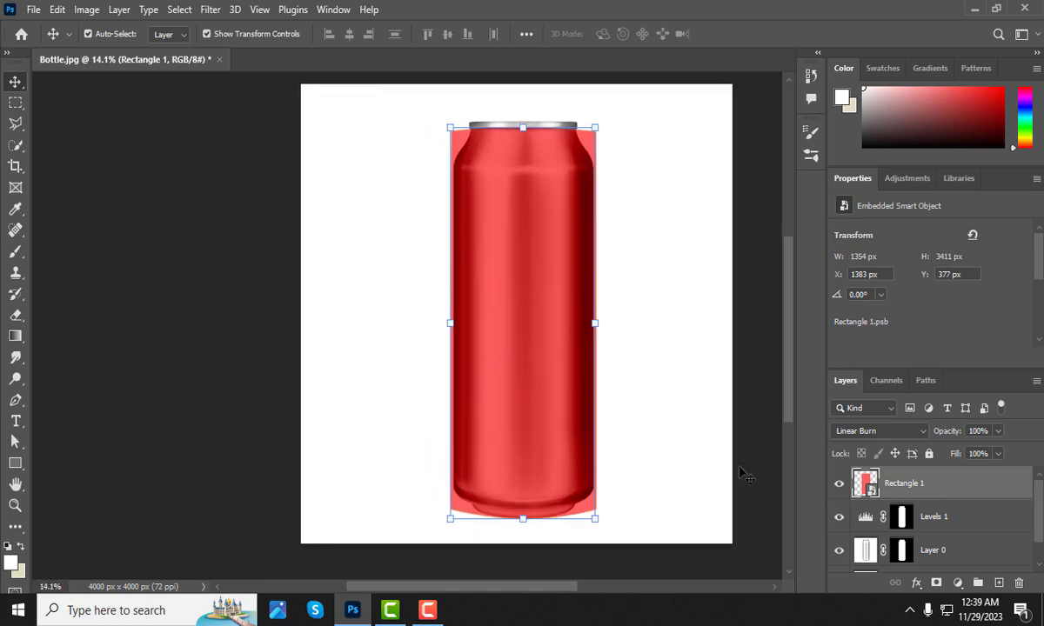
double_click(873, 496)
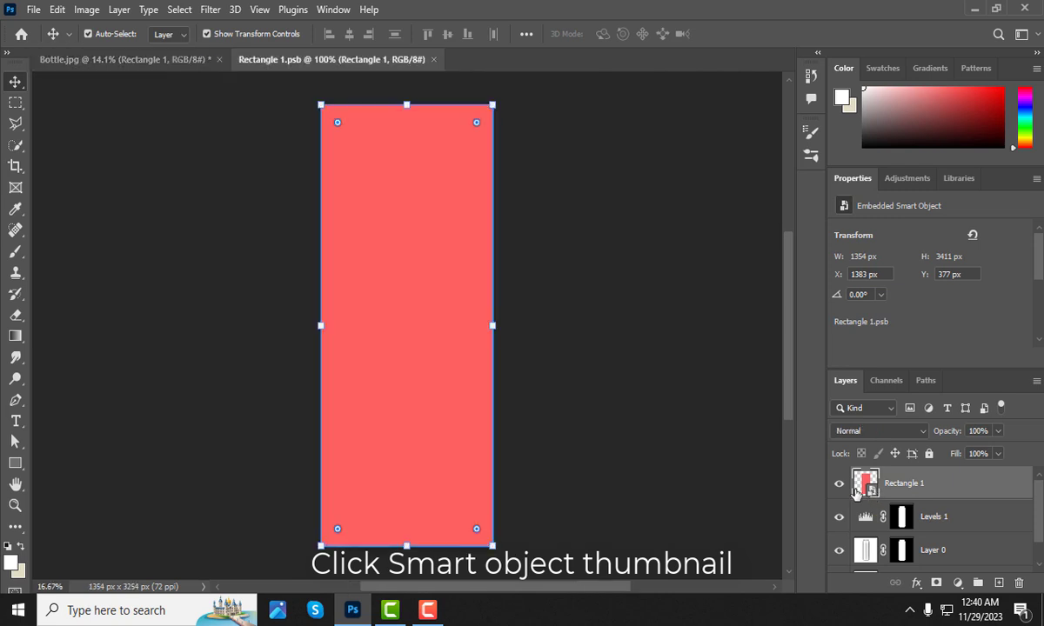
click(35, 11)
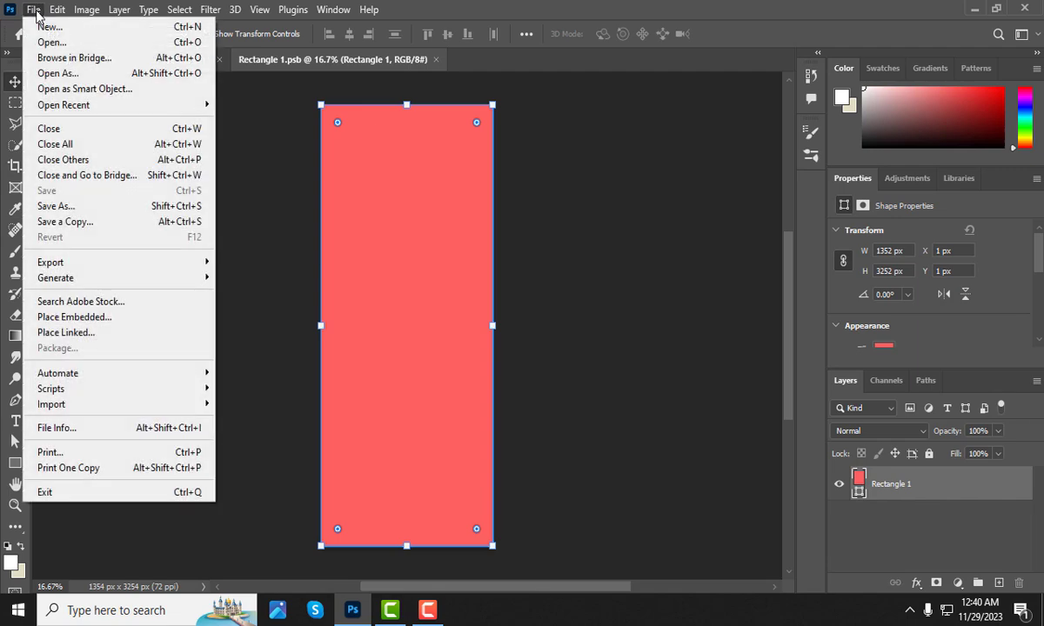
click(127, 320)
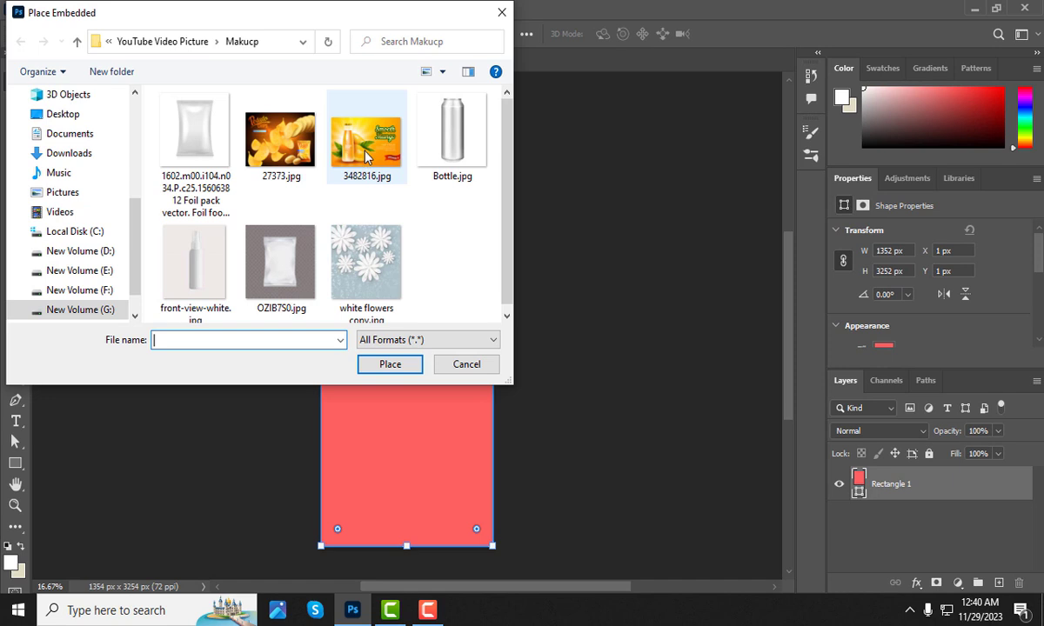
click(366, 153)
click(390, 365)
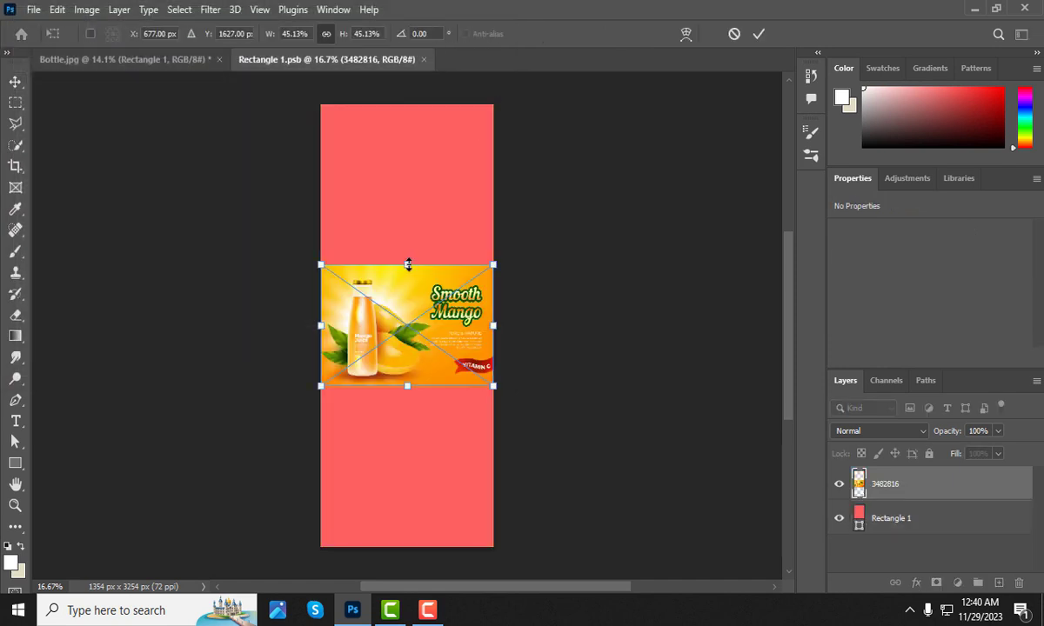
Scale the placed image to 66.90% width and distort it to 162.60% height to cover the whole label, and commit the placement
drag(322, 326, 238, 327)
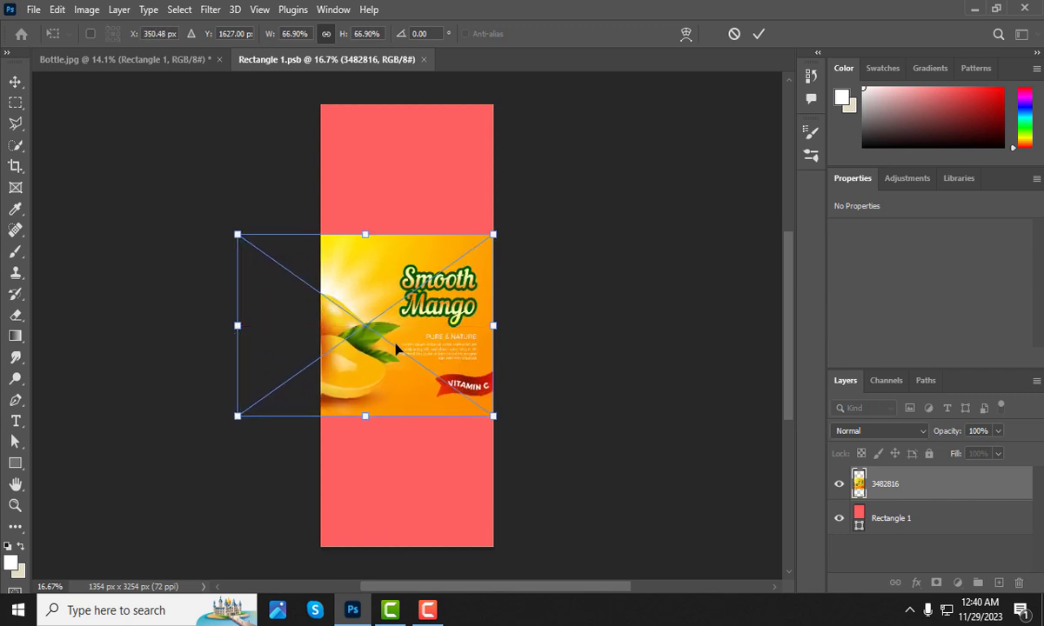
right_click(390, 295)
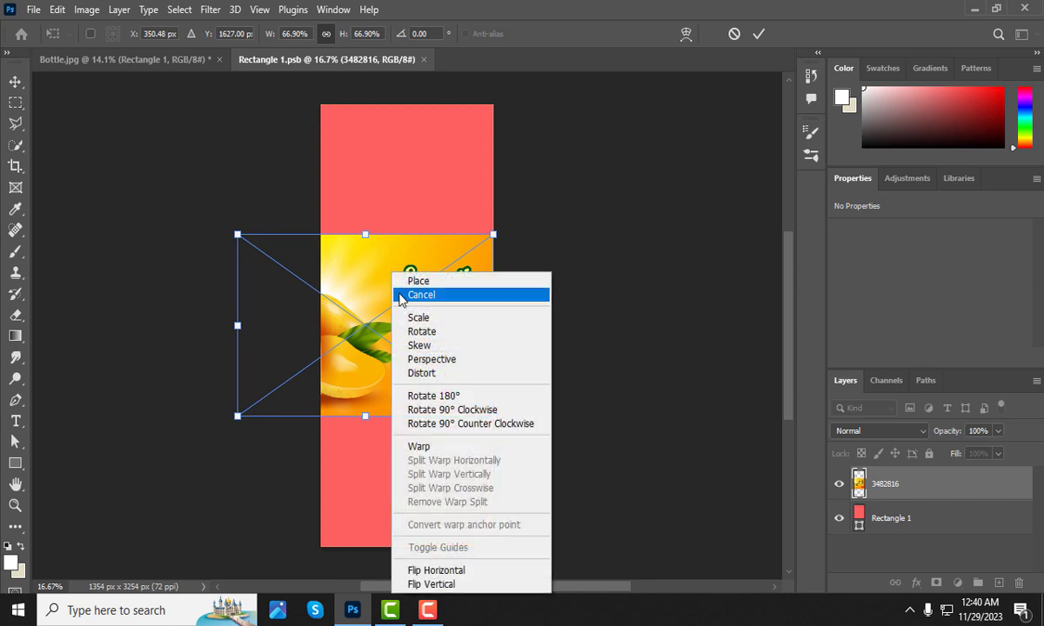
click(442, 374)
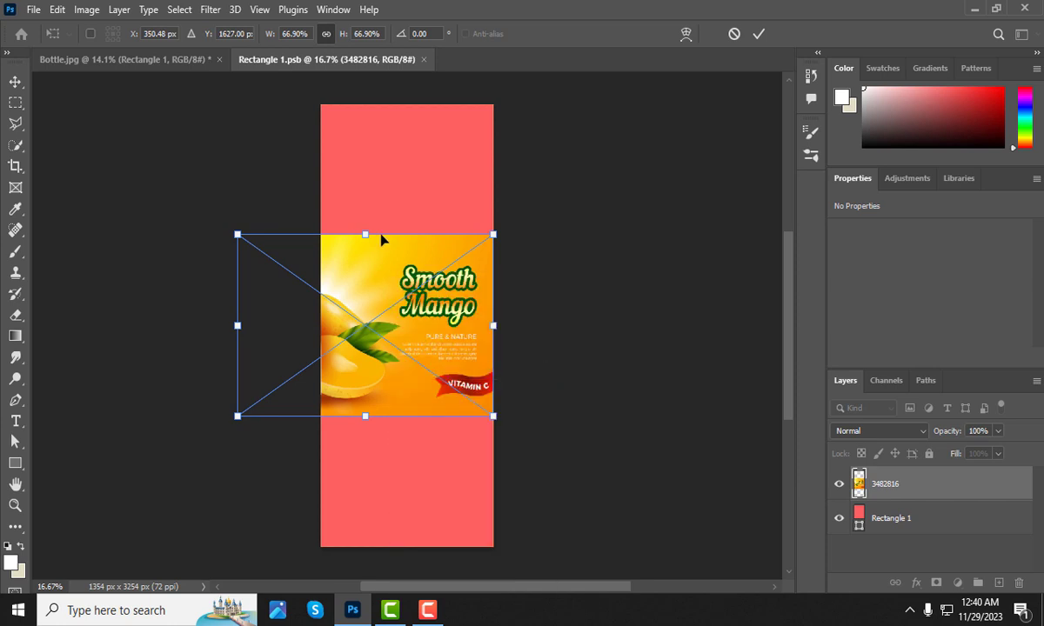
drag(365, 236, 371, 141)
drag(370, 118, 374, 107)
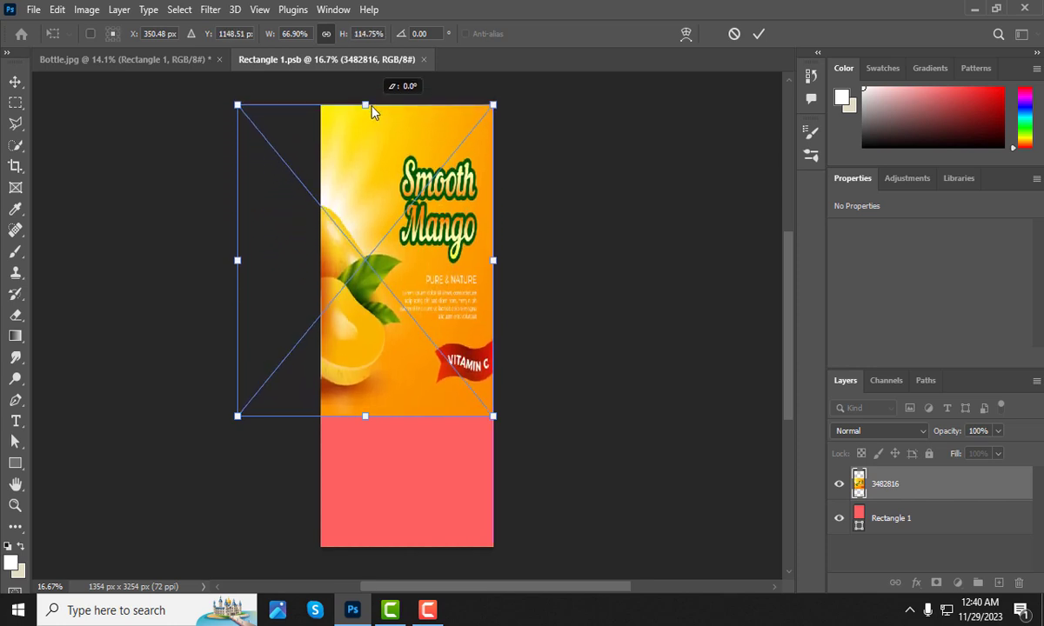
scroll(367, 394, down, 2)
drag(365, 365, 365, 494)
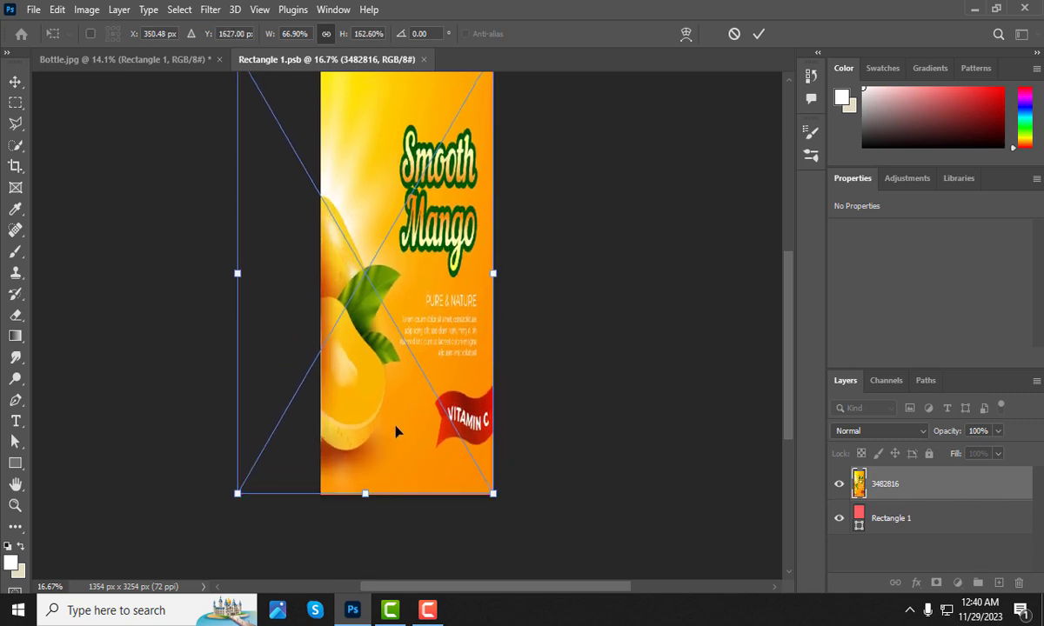
scroll(408, 225, up, 3)
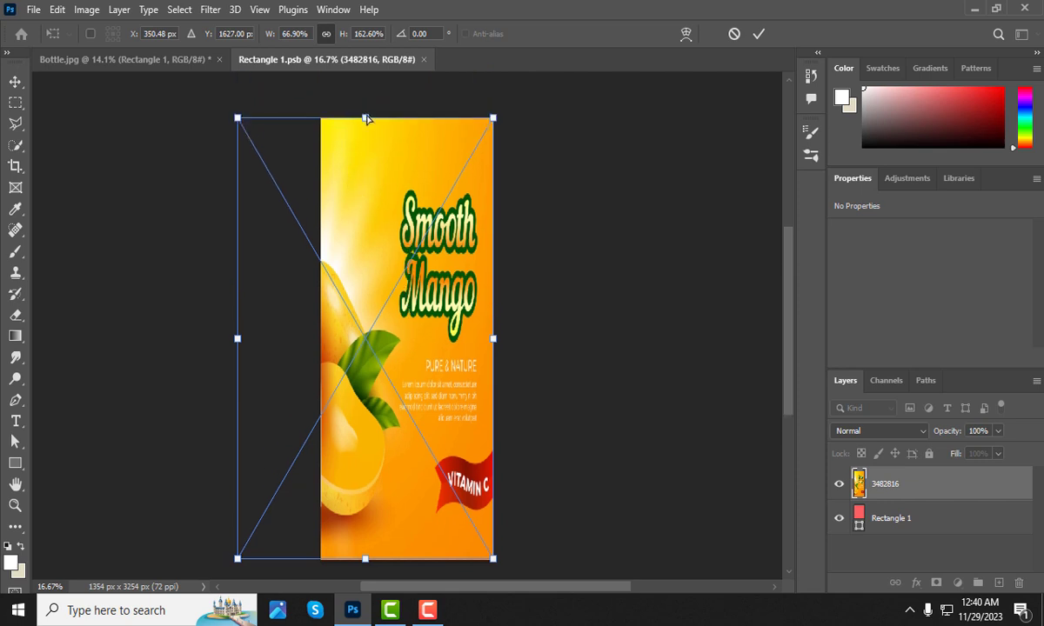
drag(366, 119, 363, 127)
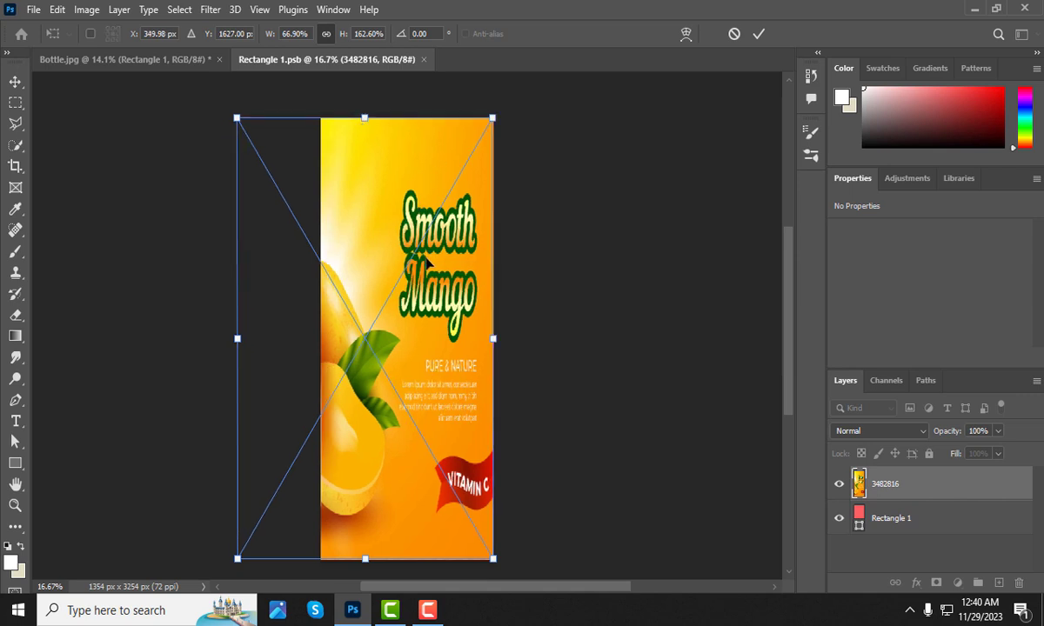
scroll(428, 259, down, 1)
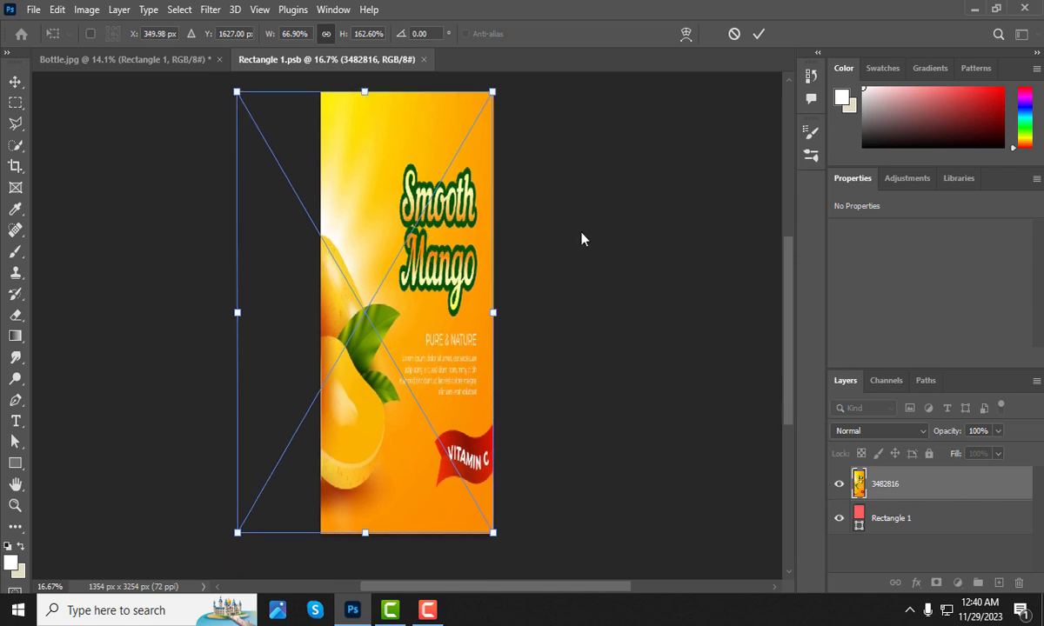
click(756, 41)
Save the label contents in Rectangle 1.psb and return to the Bottle.jpg document
key(ctrl+minus)
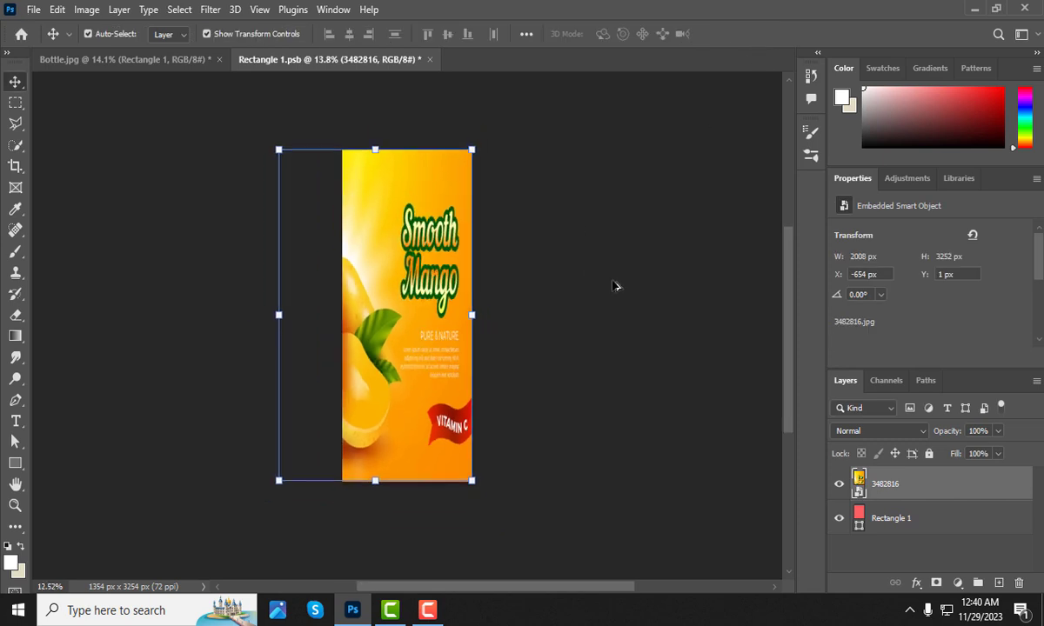
key(ctrl+s)
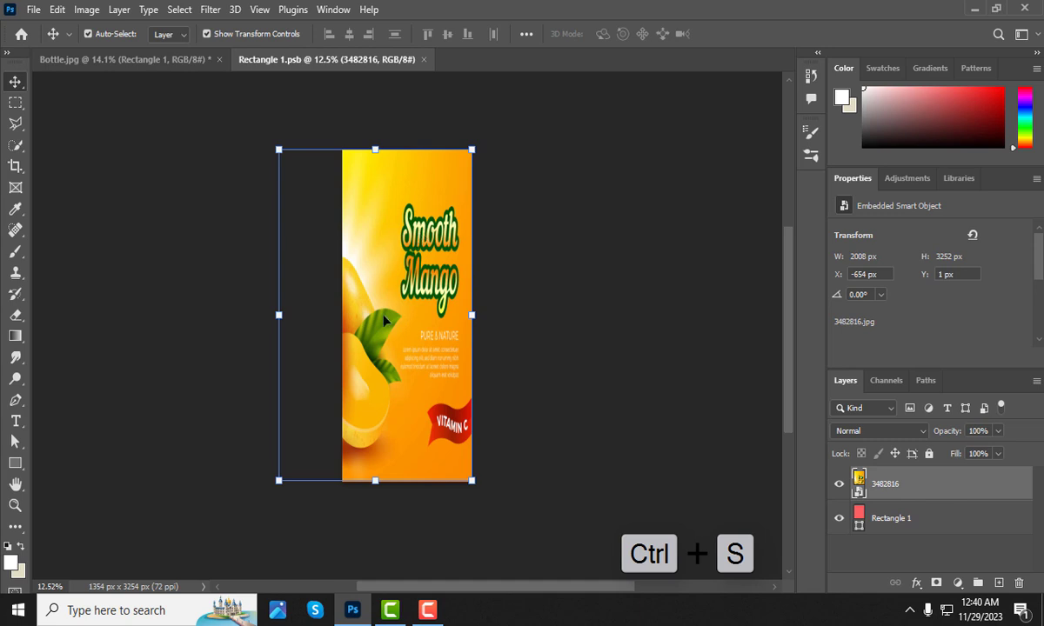
click(170, 57)
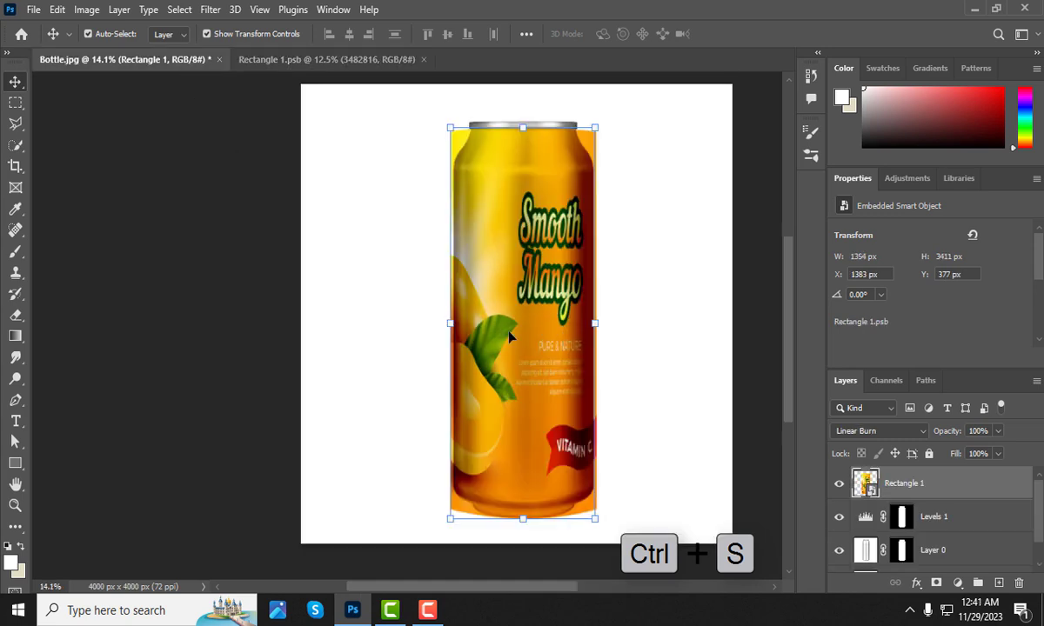
Move the can-shaped layer mask from the Levels 1 layer to the Rectangle 1 layer
click(900, 518)
drag(901, 520, 906, 481)
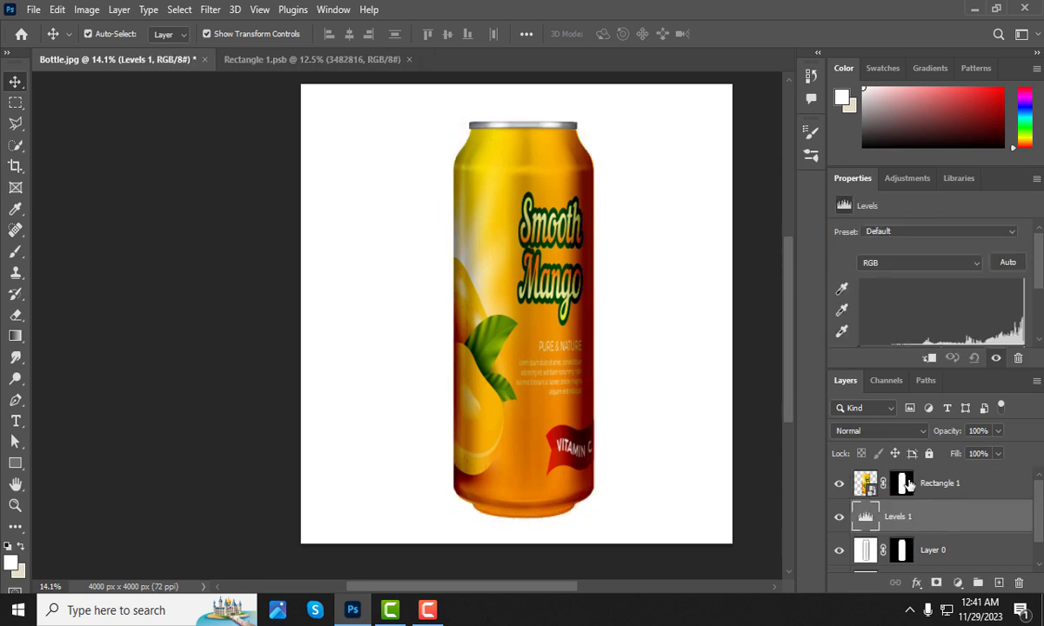
scroll(295, 339, down, 2)
scroll(467, 368, down, 1)
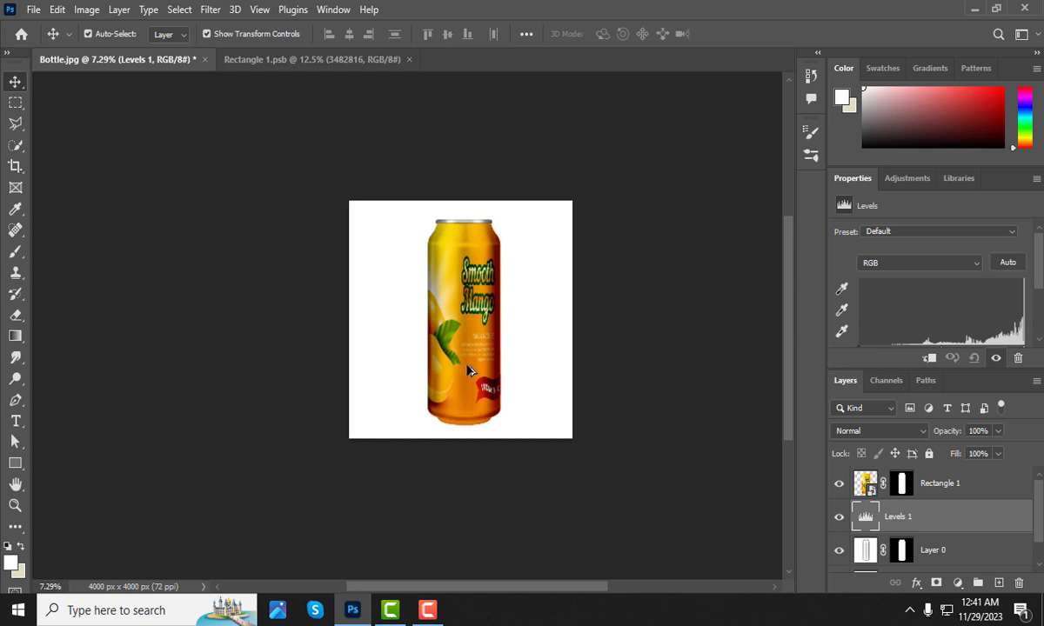
scroll(459, 361, up, 3)
scroll(459, 352, down, 1)
scroll(464, 381, down, 3)
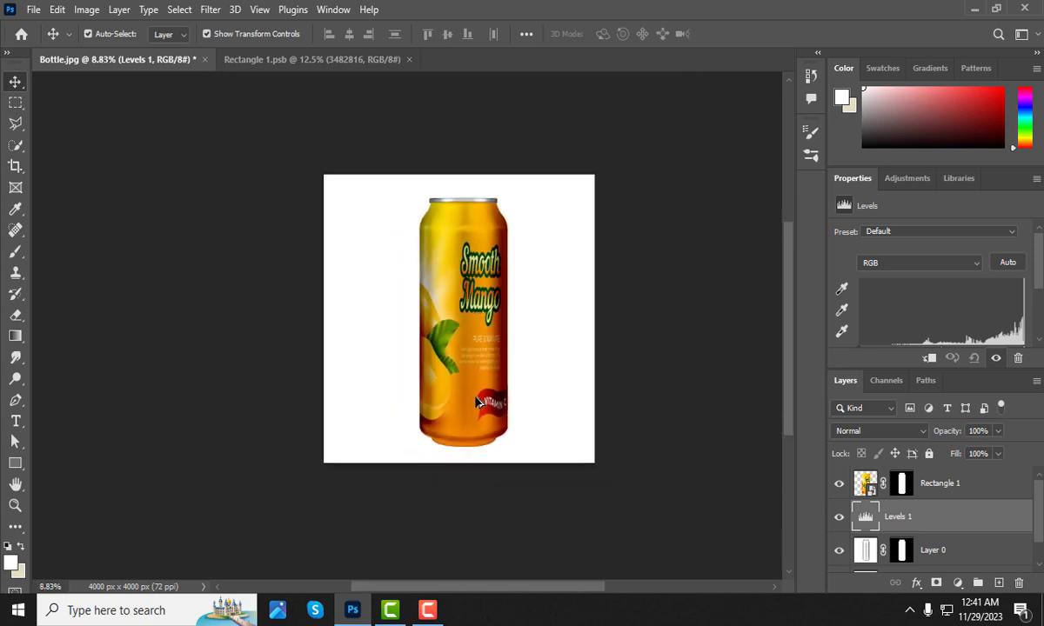
Select the background Layer 1 and sample a yellow-orange foreground colour and a darker orange background colour from the lower part of the can
scroll(438, 212, up, 3)
scroll(452, 254, down, 2)
scroll(923, 530, down, 1)
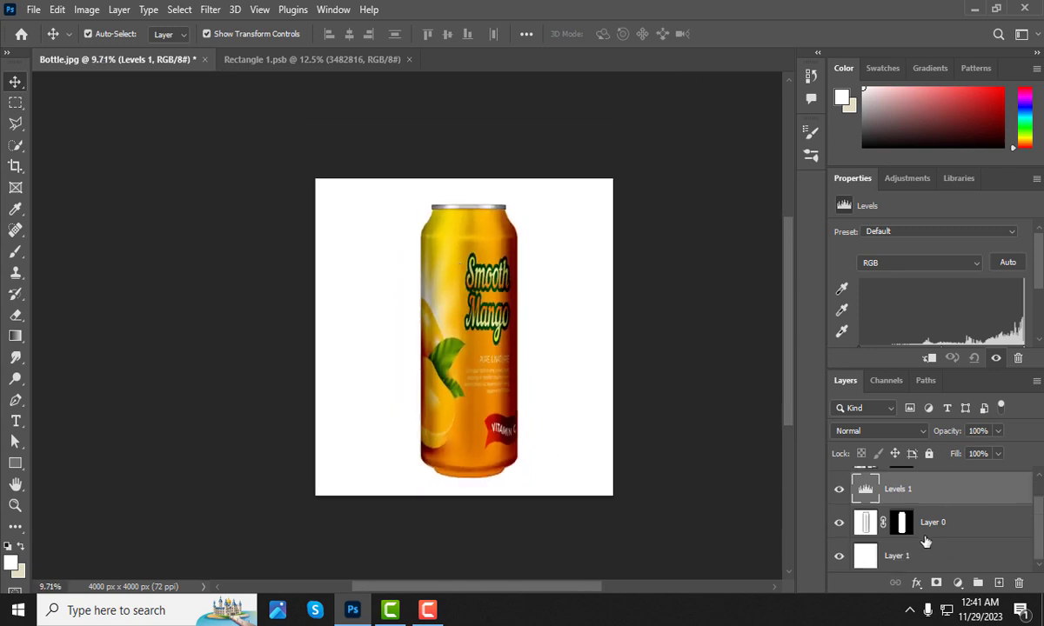
click(933, 561)
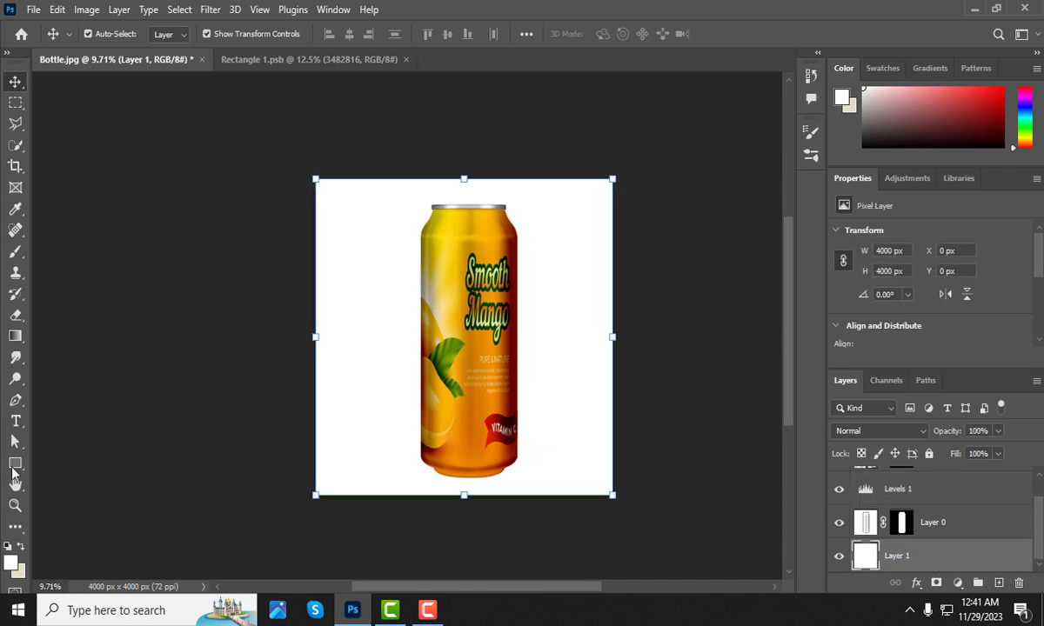
click(15, 211)
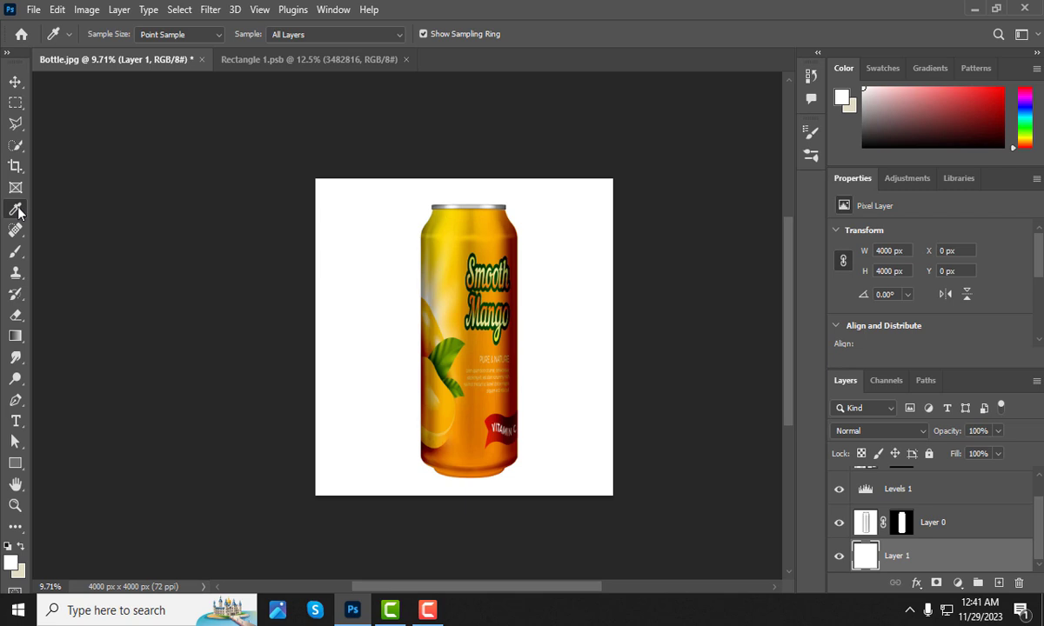
right_click(17, 212)
click(113, 209)
click(447, 427)
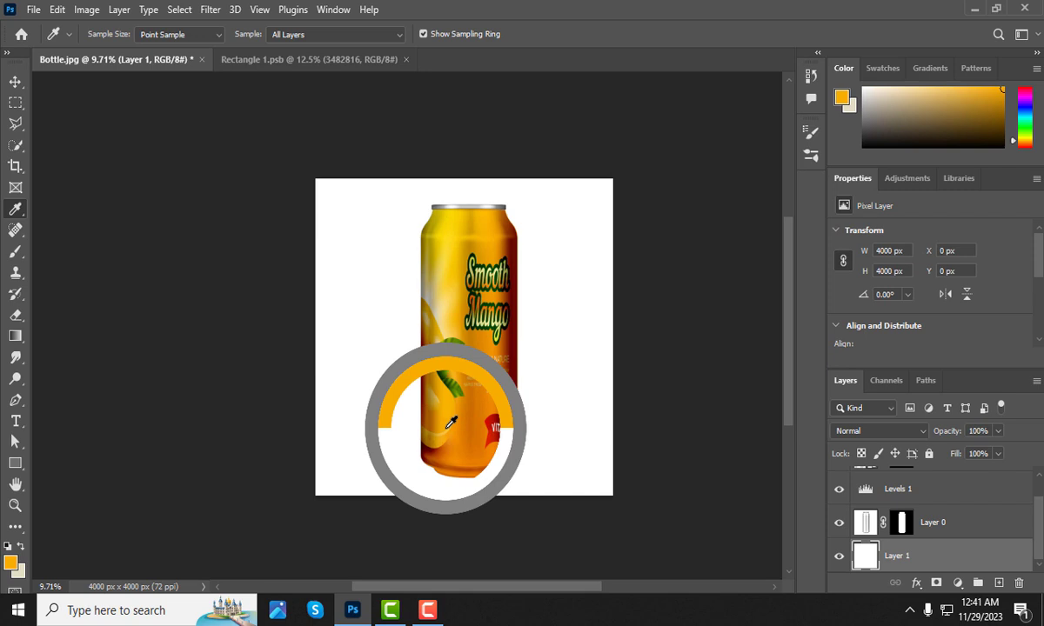
click(24, 547)
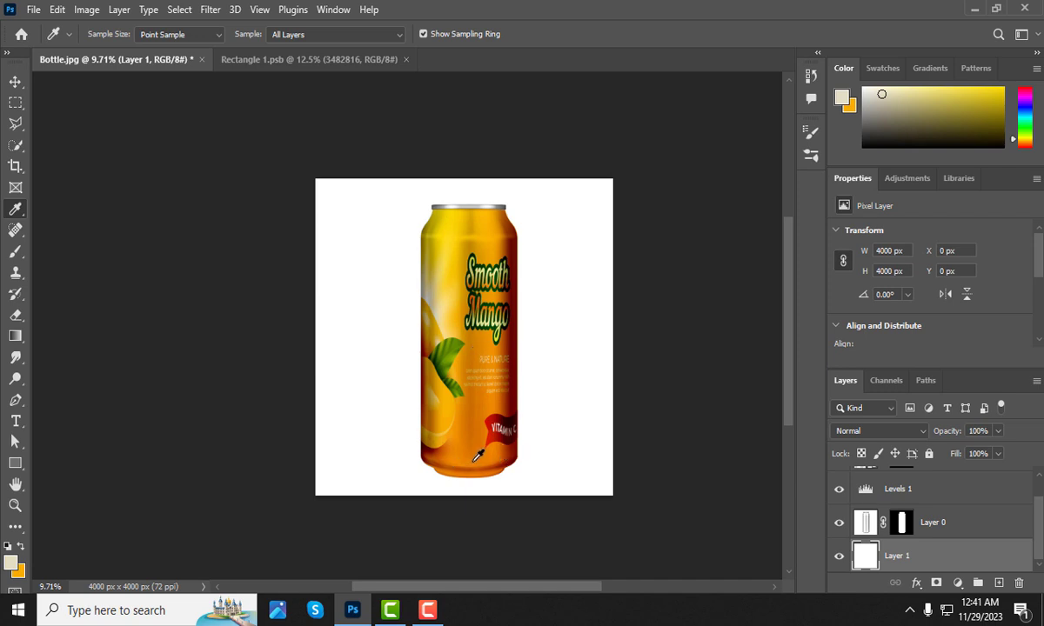
click(444, 430)
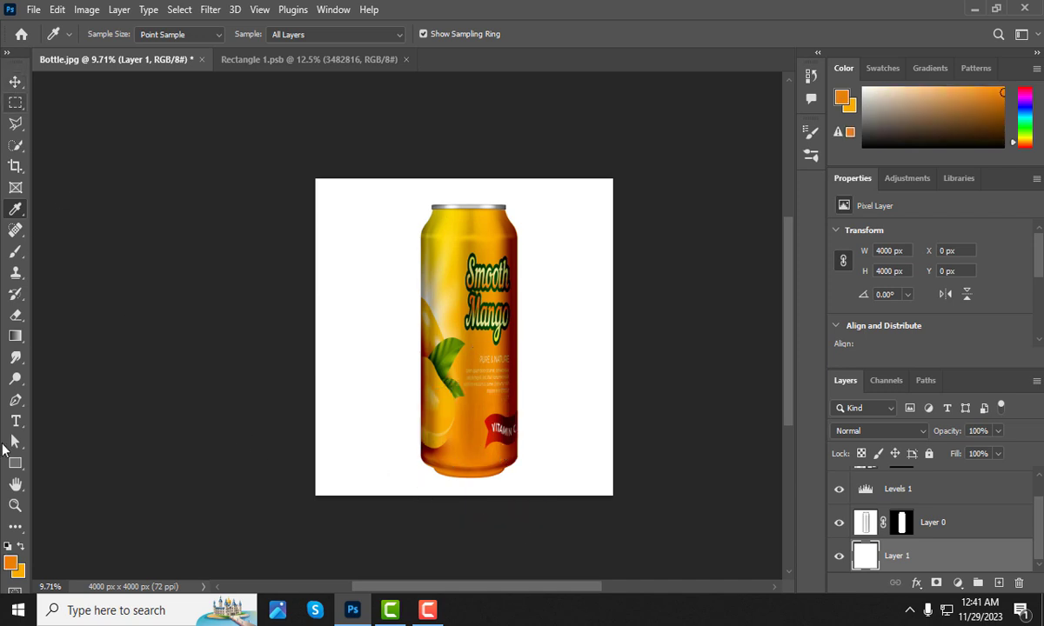
click(21, 550)
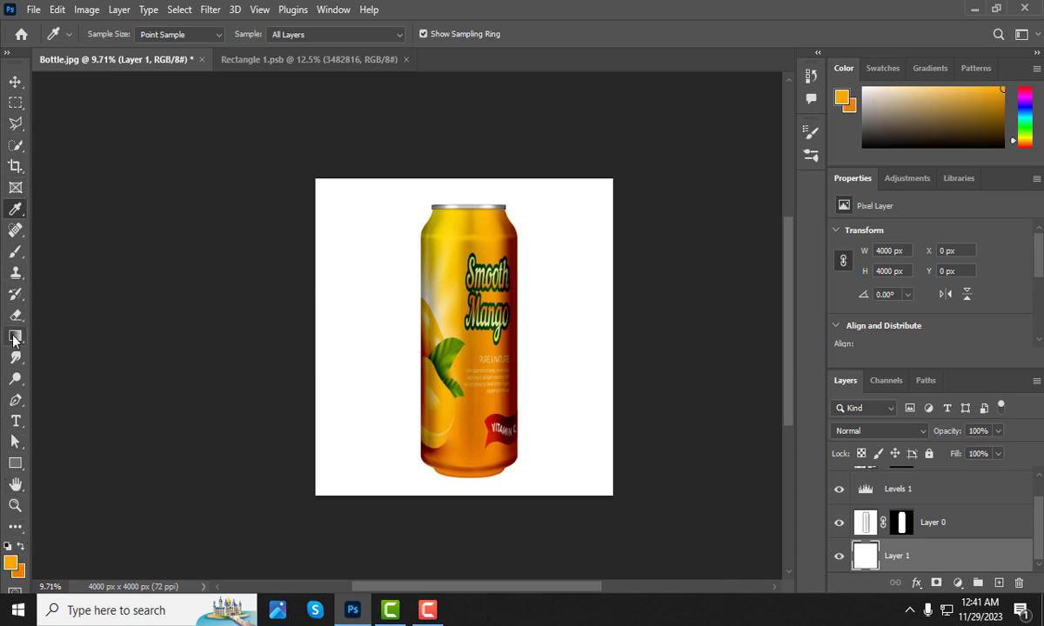
Fill Layer 1 with a vertical linear gradient running from yellow-orange above the can to darker orange below it
drag(15, 341, 103, 341)
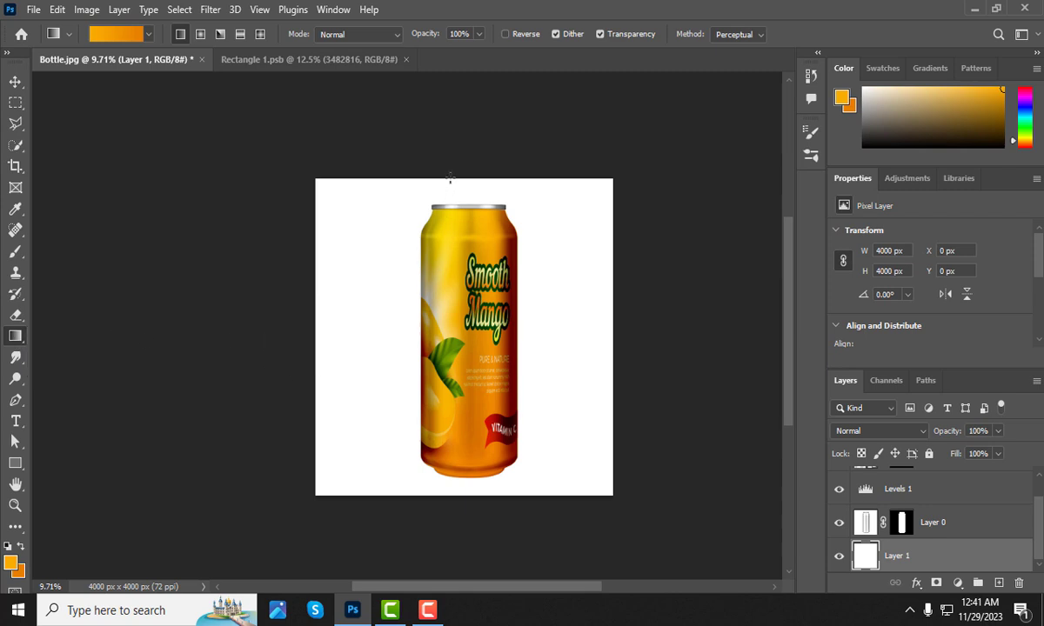
scroll(450, 189, down, 2)
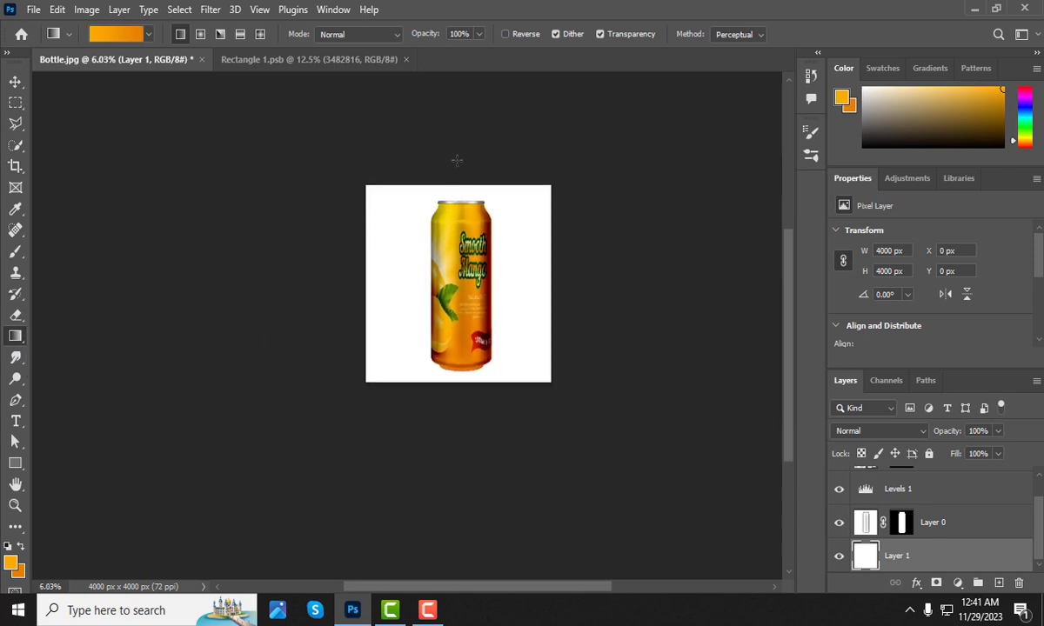
drag(457, 153, 448, 474)
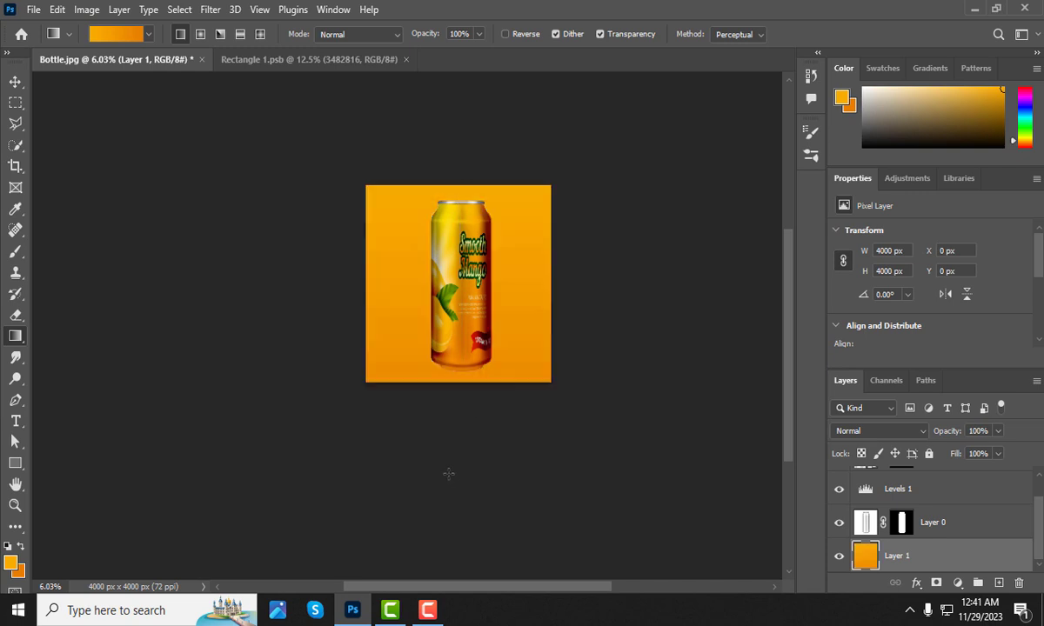
scroll(447, 221, up, 2)
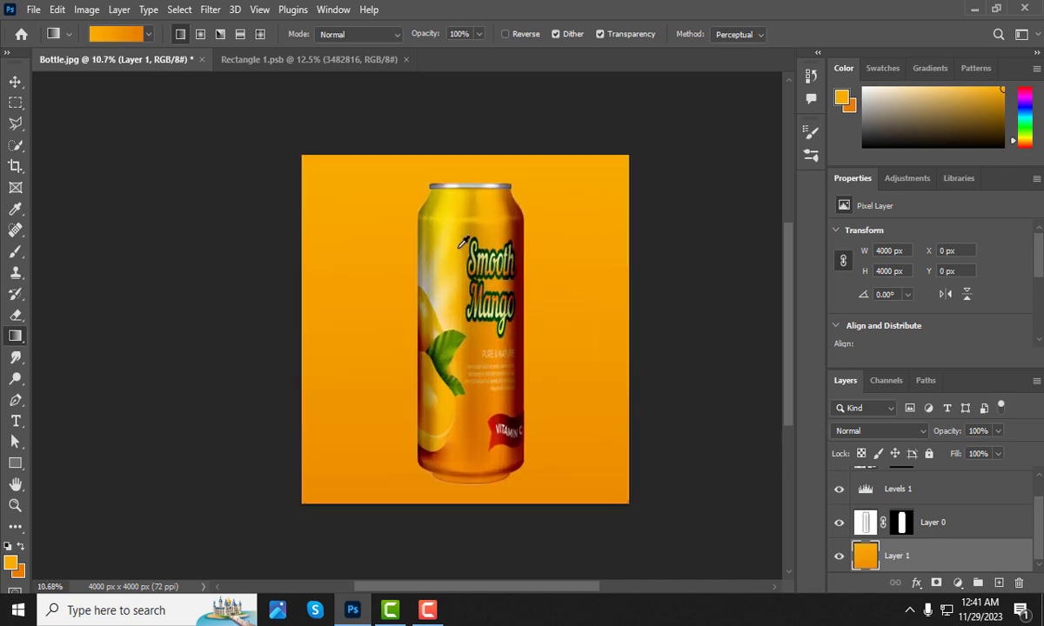
scroll(458, 248, down, 2)
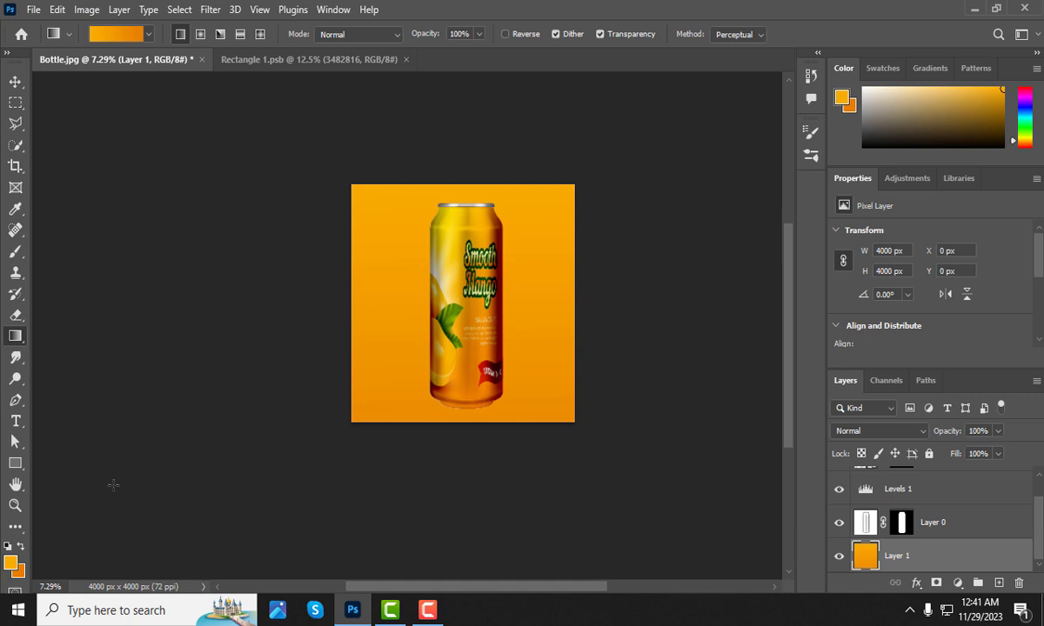
drag(455, 133, 450, 486)
Examine the can and its label against the orange gradient background, both up close and as a whole
scroll(469, 435, down, 2)
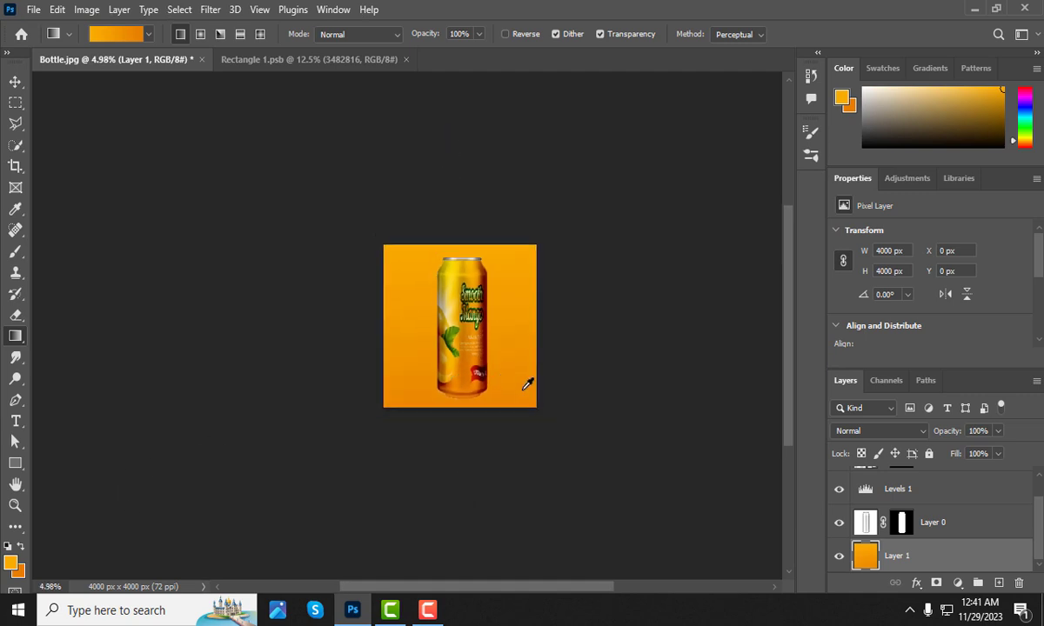
scroll(517, 377, up, 6)
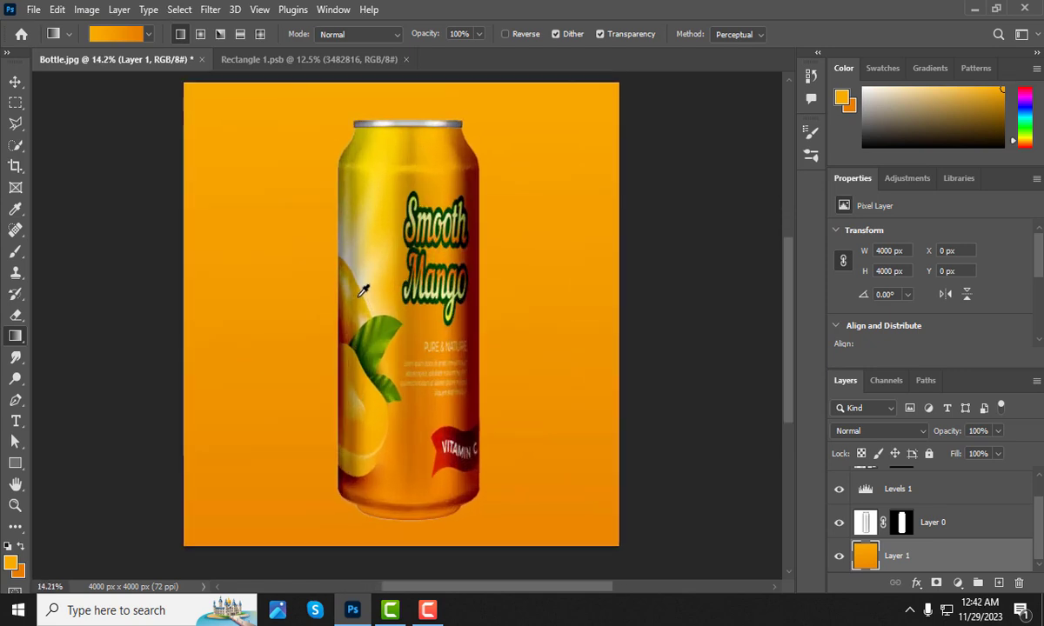
scroll(380, 249, up, 2)
scroll(387, 261, down, 4)
scroll(402, 280, up, 1)
scroll(402, 280, up, 1)
scroll(402, 280, down, 5)
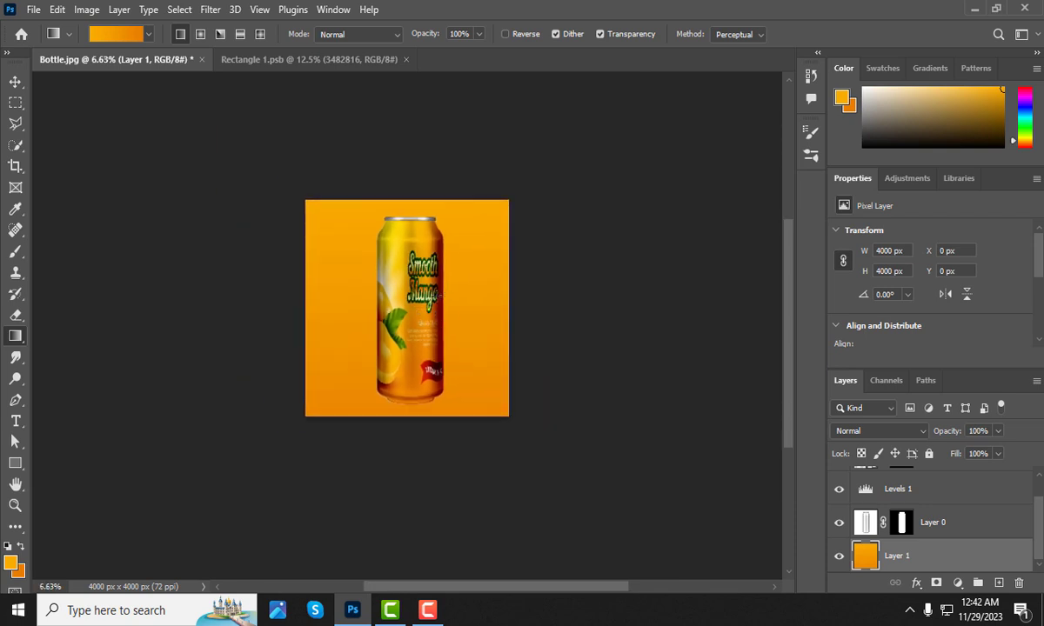
scroll(441, 296, up, 1)
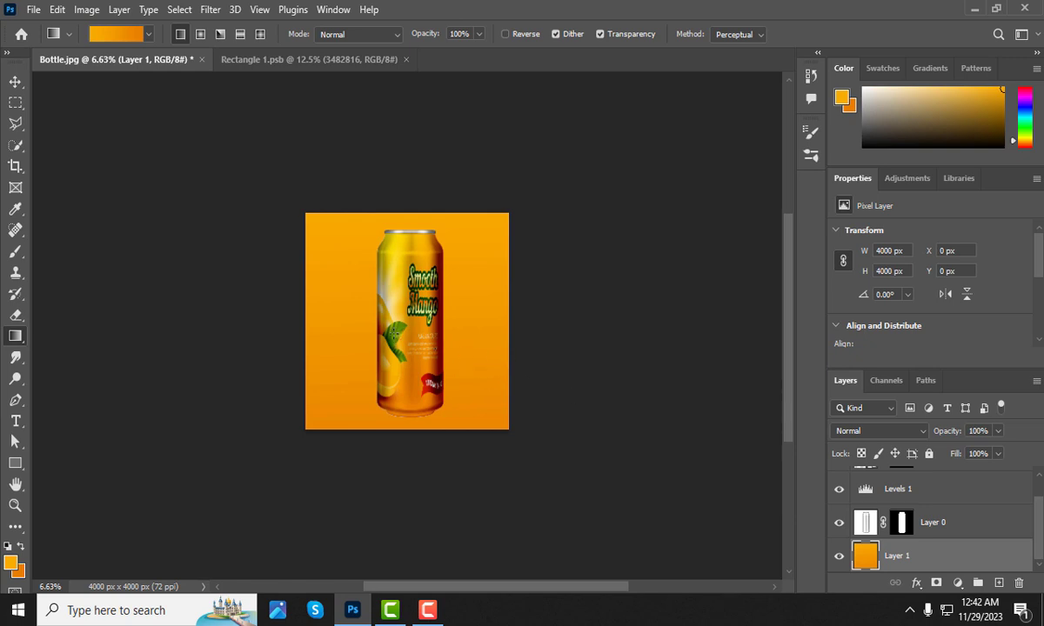
scroll(394, 322, up, 5)
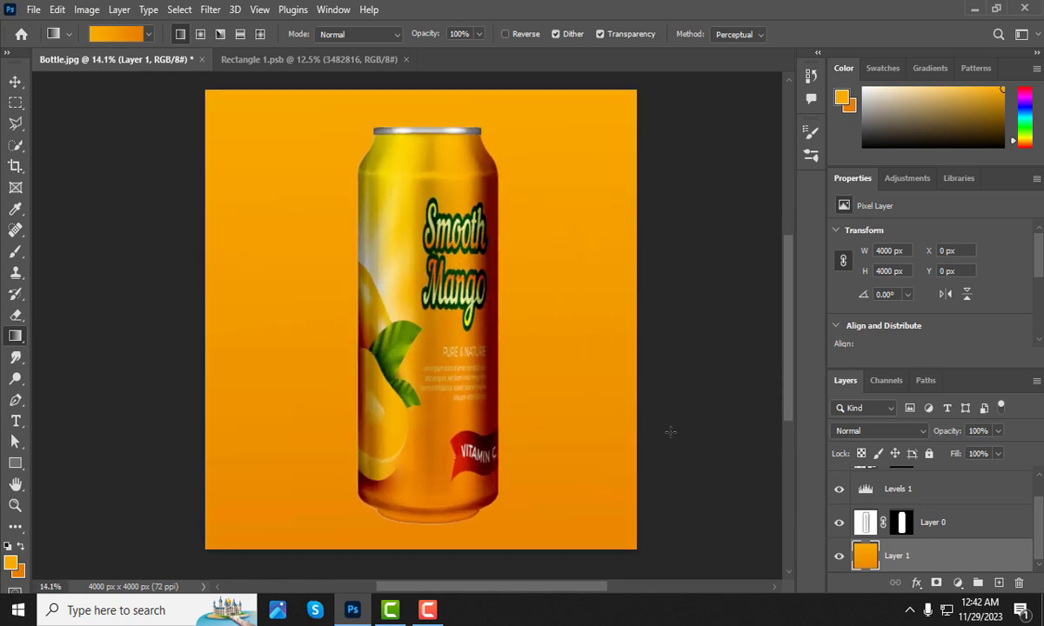
scroll(884, 514, up, 2)
Add a Levels adjustment layer directly above the Rectangle 1 layer
click(962, 485)
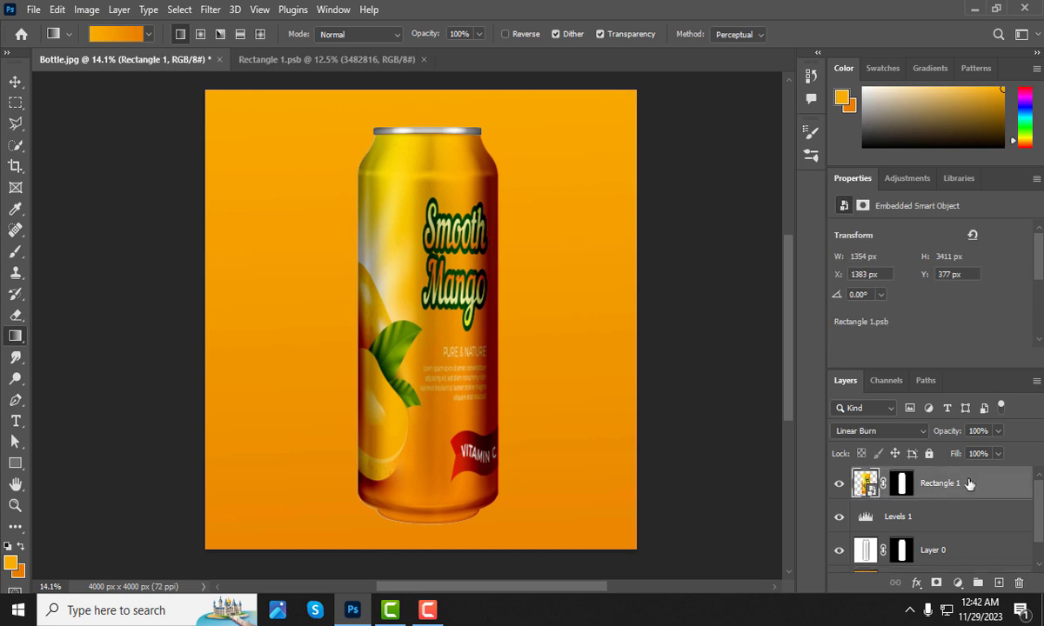
click(958, 583)
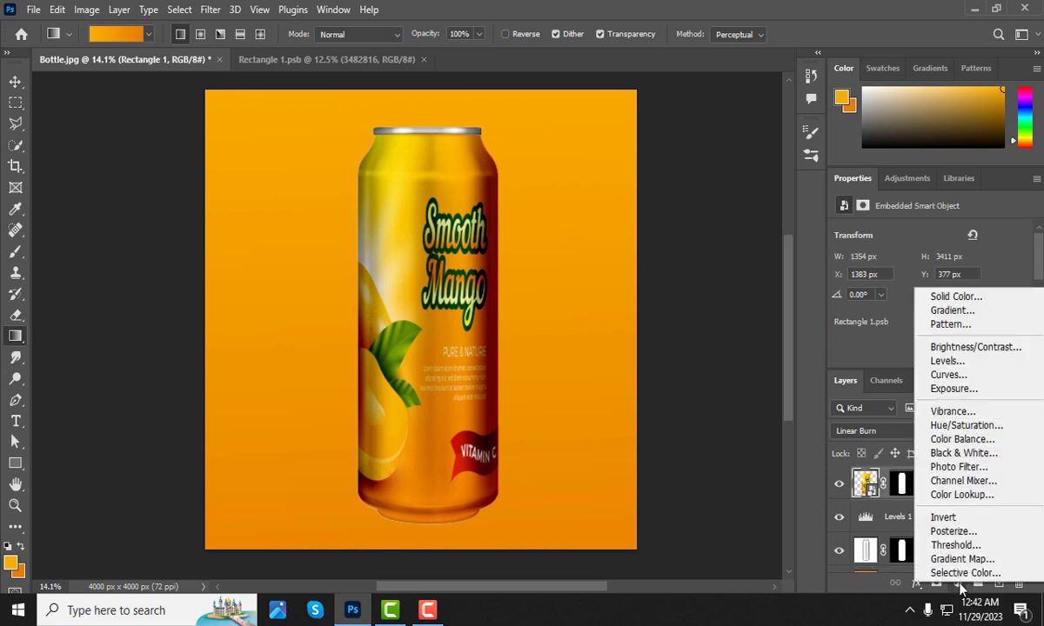
click(972, 368)
Set the output levels of the Levels 2 adjustment to 11 for black and 249 for white
scroll(1005, 302, down, 2)
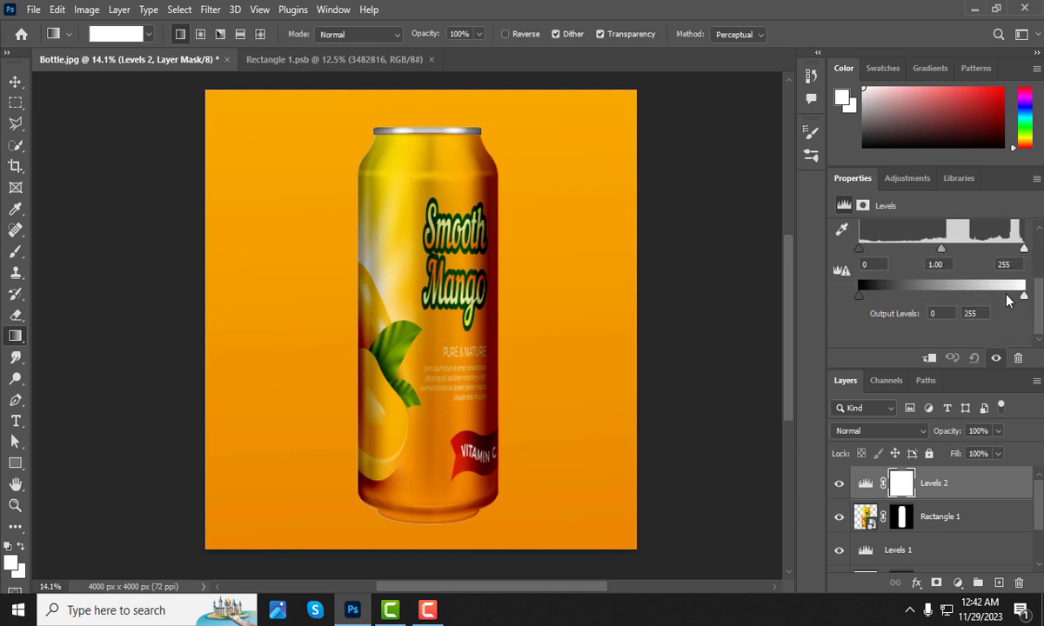
drag(860, 298, 866, 300)
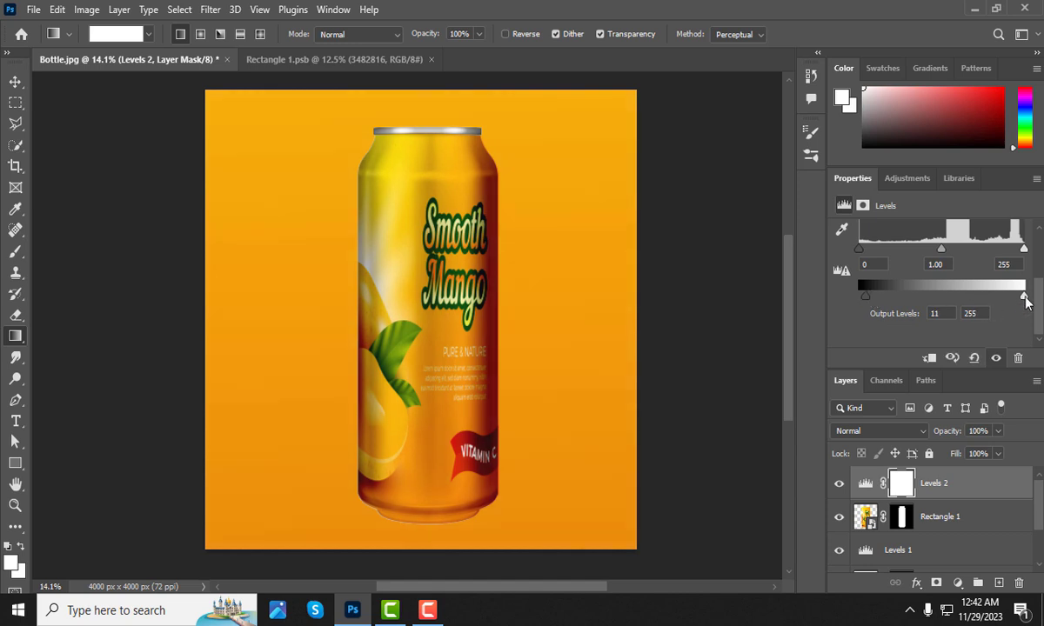
drag(1025, 299, 1007, 300)
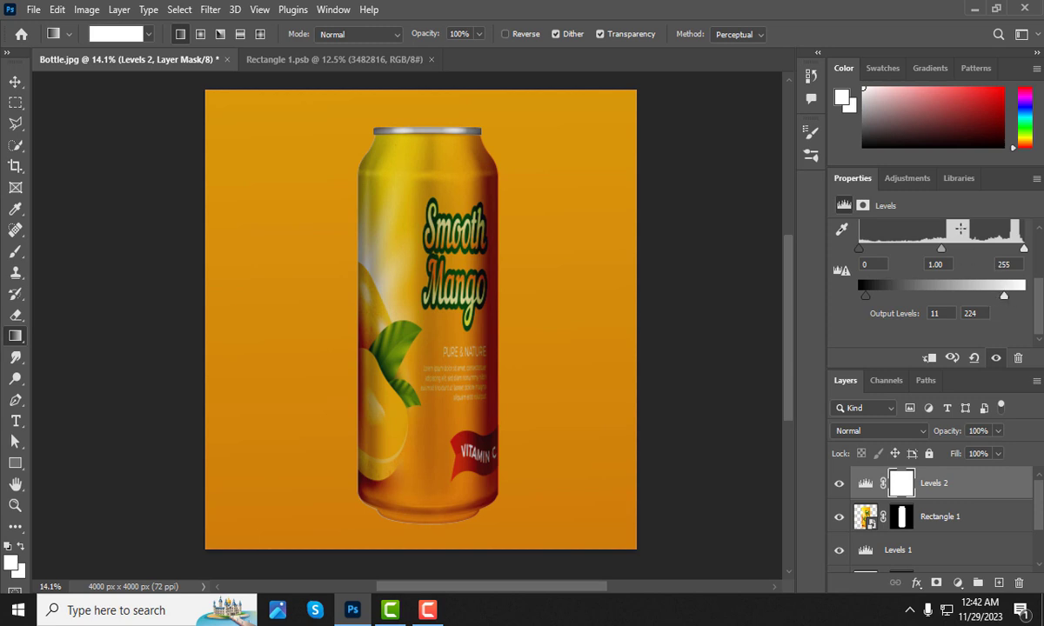
scroll(414, 348, down, 3)
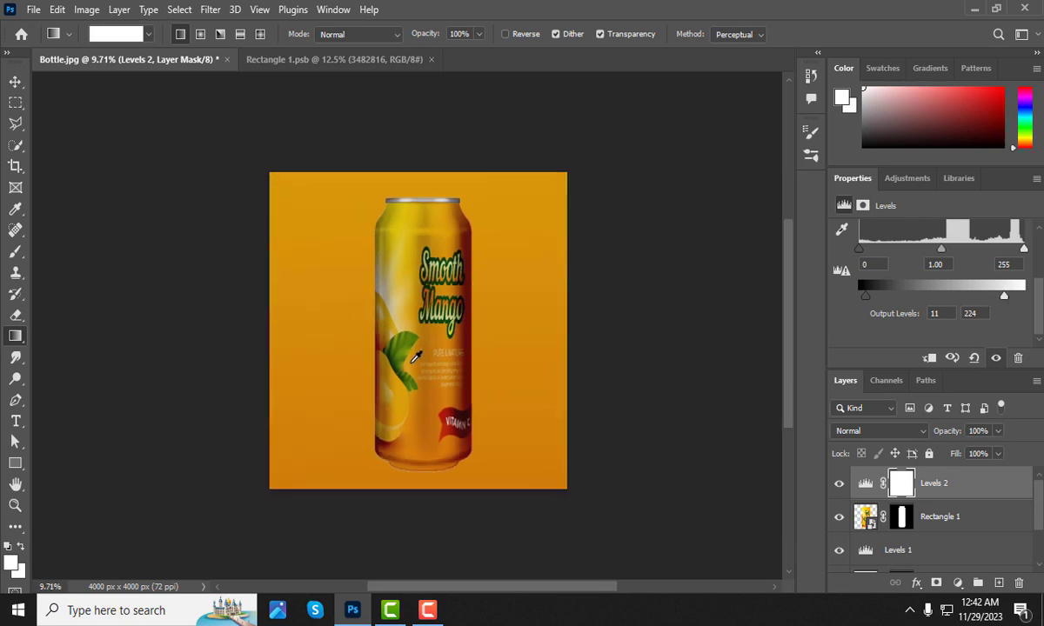
scroll(422, 428, up, 1)
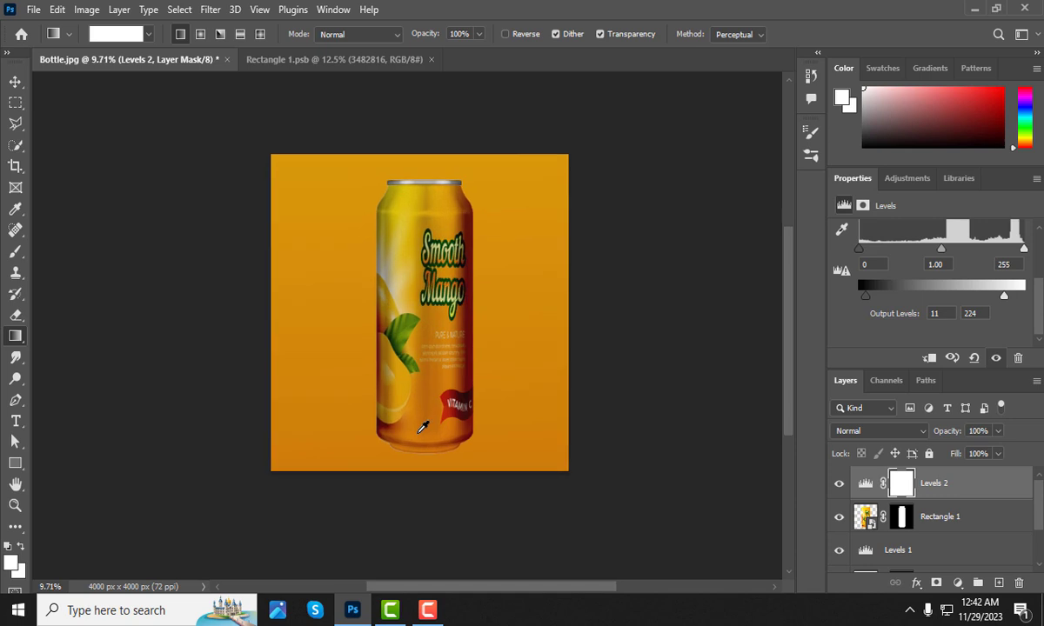
drag(1006, 300, 1027, 299)
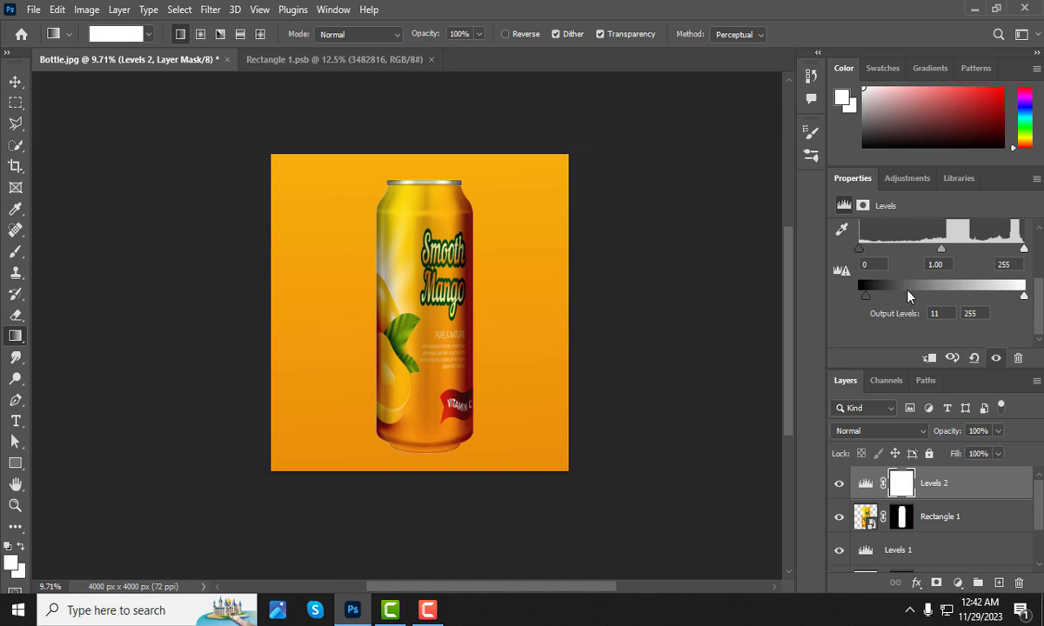
drag(1024, 298, 1022, 300)
Set the input levels of the Levels 2 adjustment to 8 for shadows, 1.10 for midtones and 244 for highlights
scroll(981, 276, up, 3)
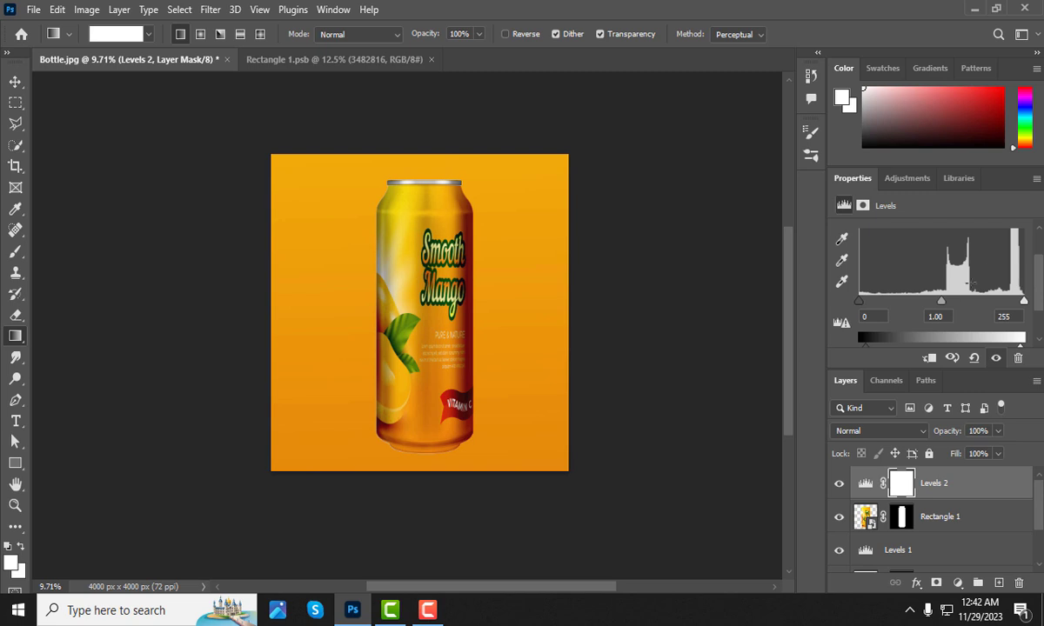
mouse_move(940, 303)
mouse_down()
mouse_move(919, 308)
mouse_move(937, 308)
mouse_up()
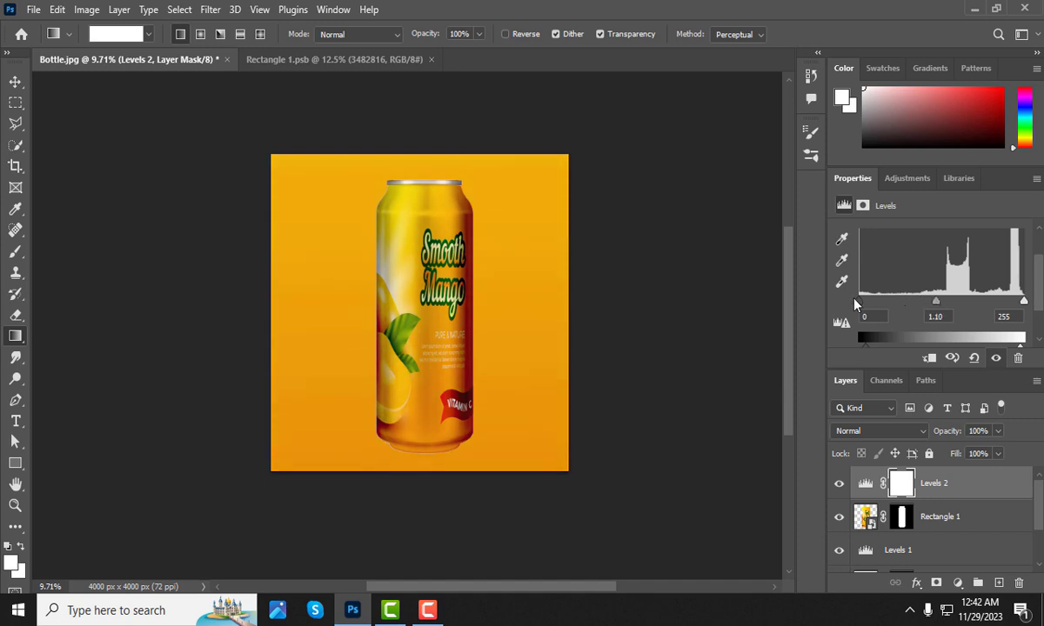
drag(860, 305, 865, 304)
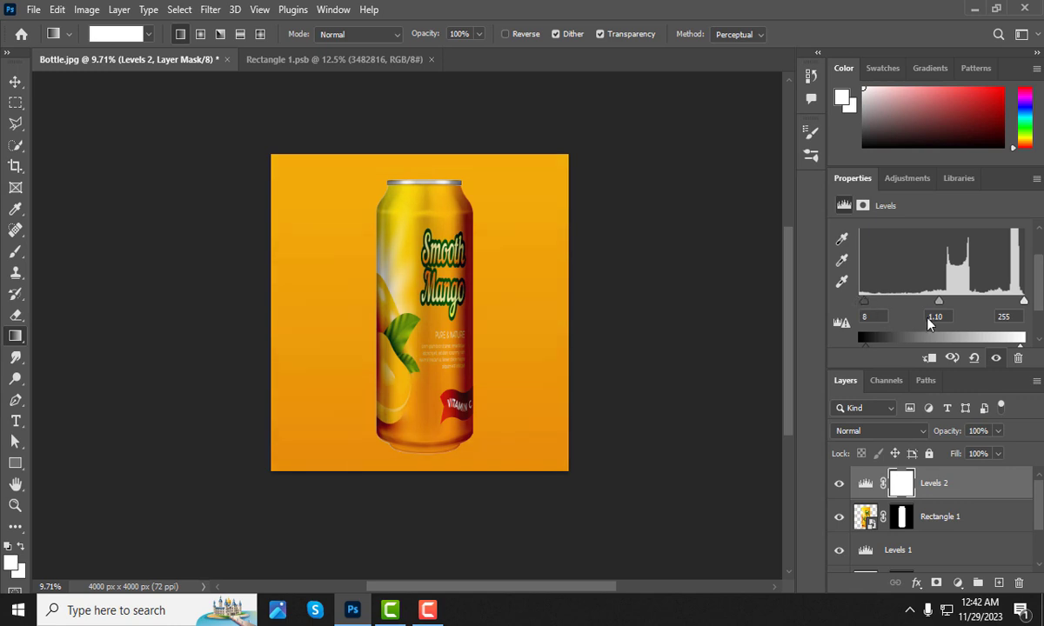
drag(1023, 307, 1016, 307)
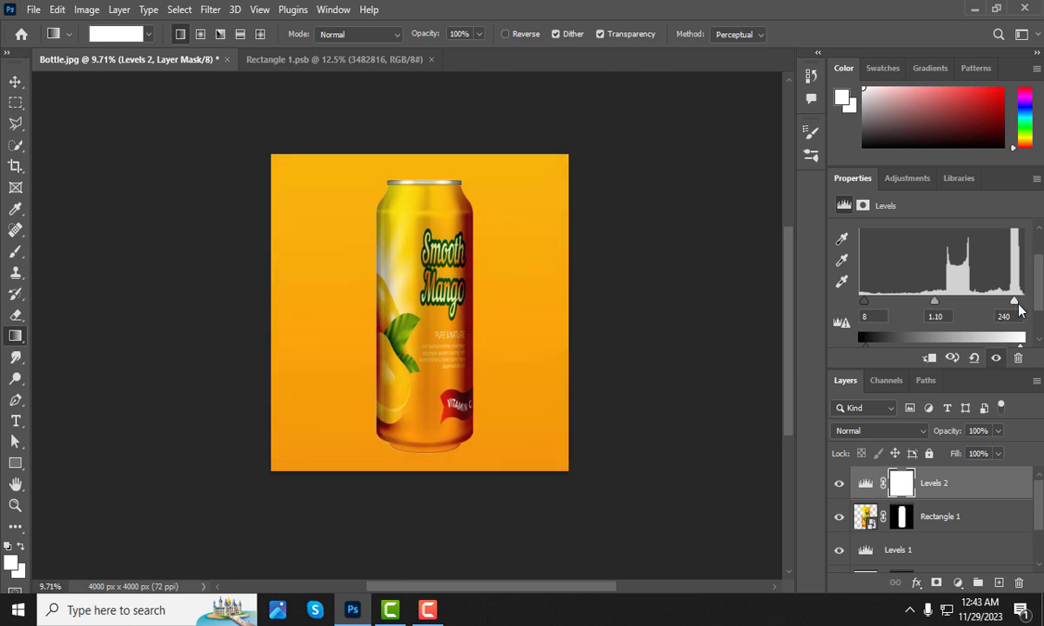
drag(1016, 304, 1019, 305)
scroll(855, 280, down, 2)
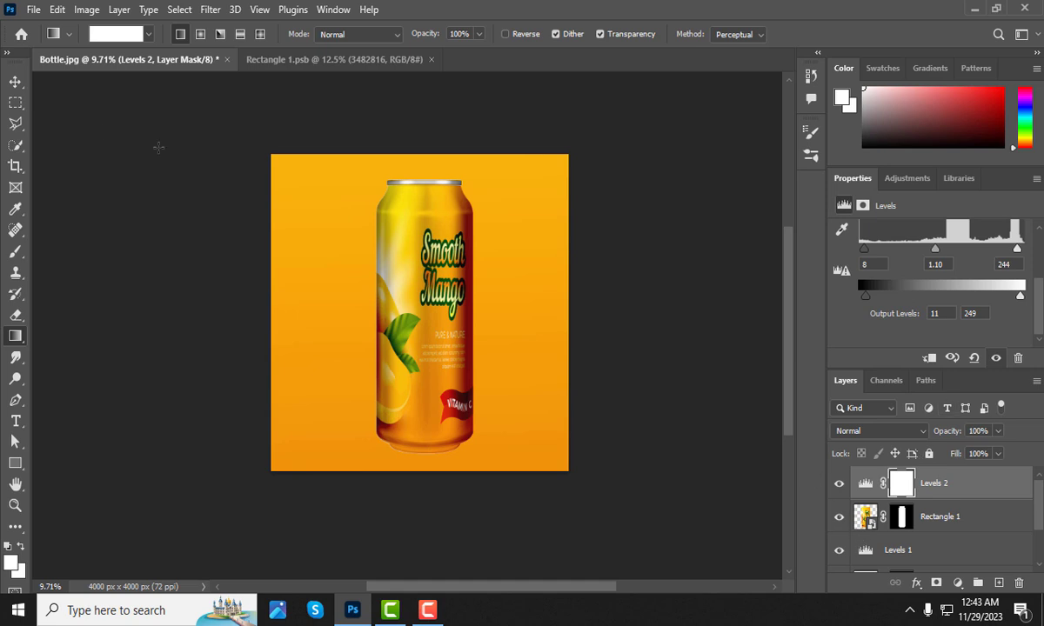
Switch to the Move tool and review the layer stack and the colour-adjusted can mockup at different magnifications
click(15, 83)
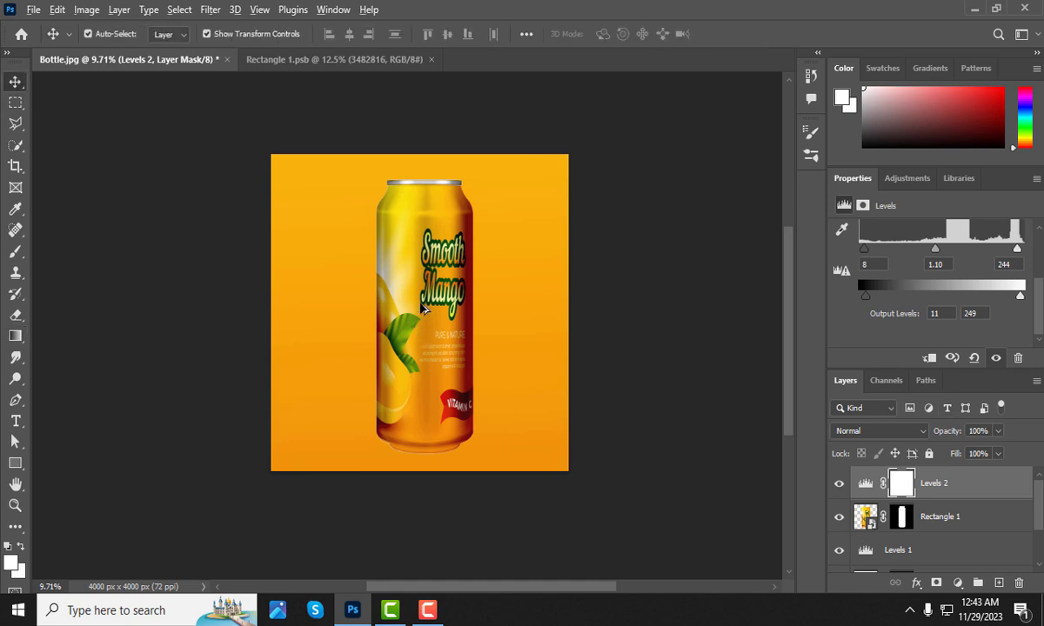
scroll(425, 273, up, 1)
scroll(432, 277, down, 1)
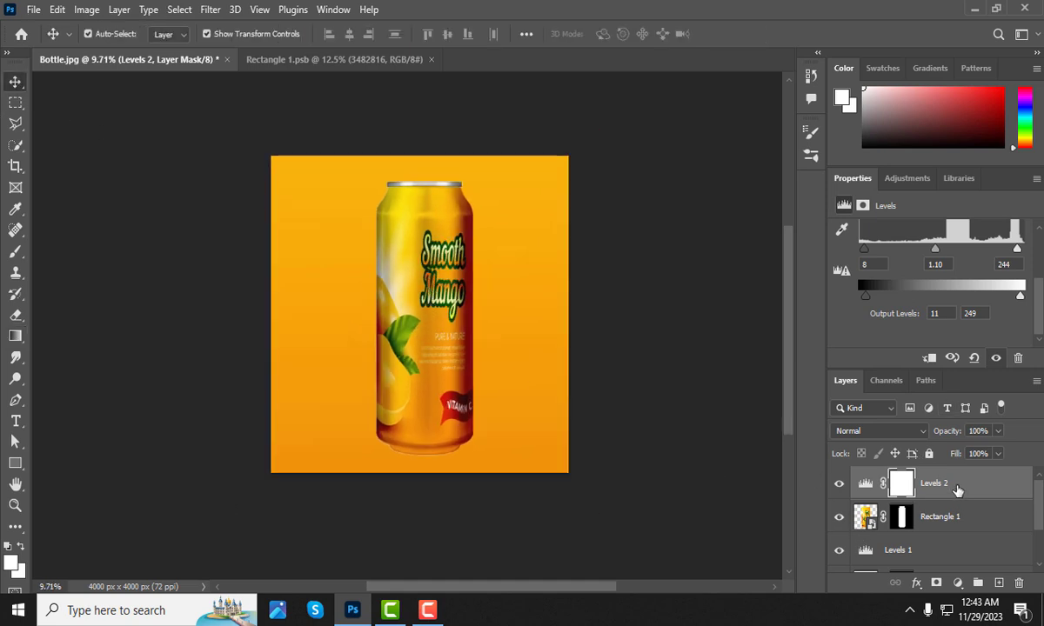
scroll(955, 492, down, 2)
scroll(955, 505, up, 2)
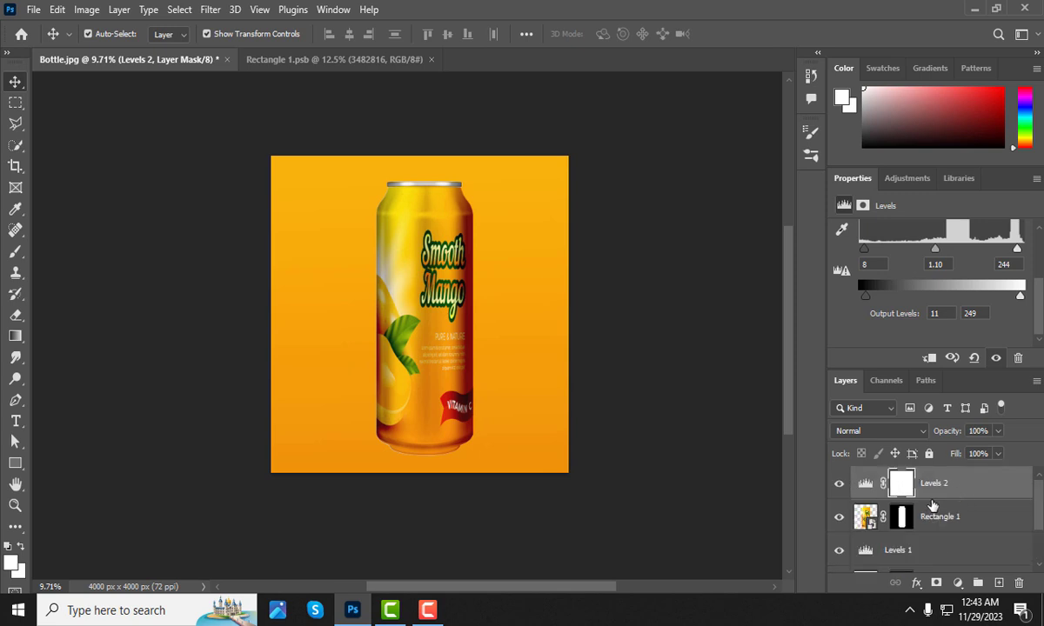
scroll(920, 509, down, 2)
scroll(405, 247, up, 2)
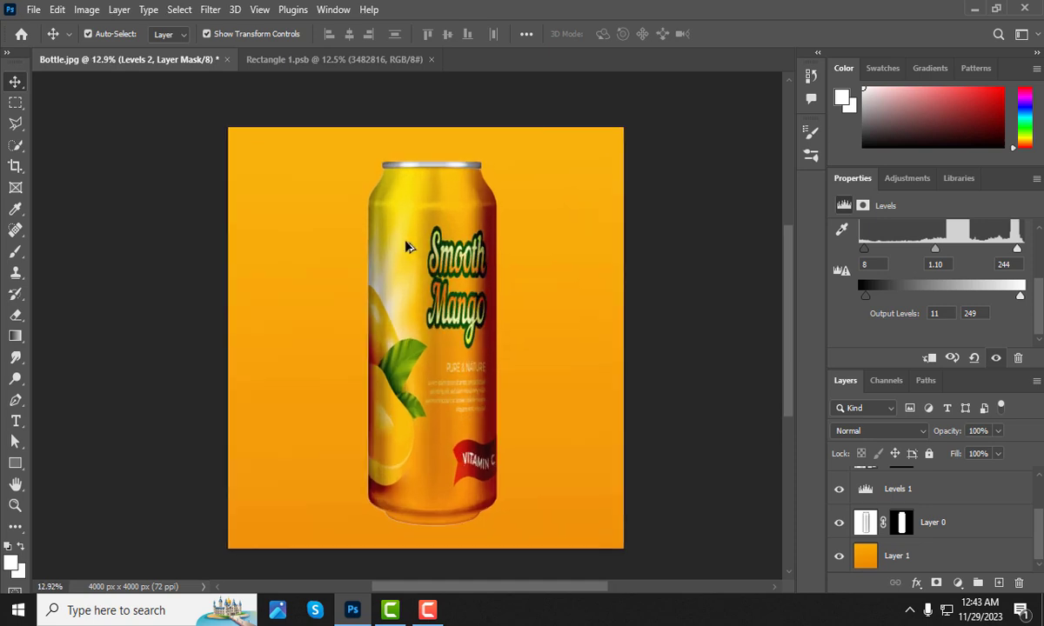
scroll(410, 261, down, 4)
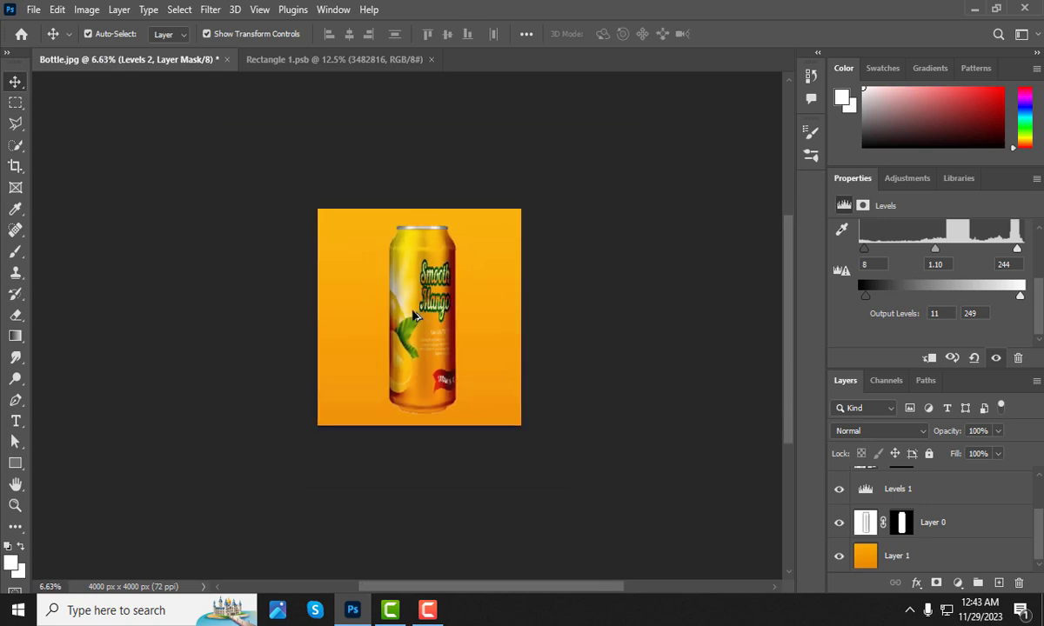
scroll(435, 344, down, 1)
scroll(440, 338, up, 5)
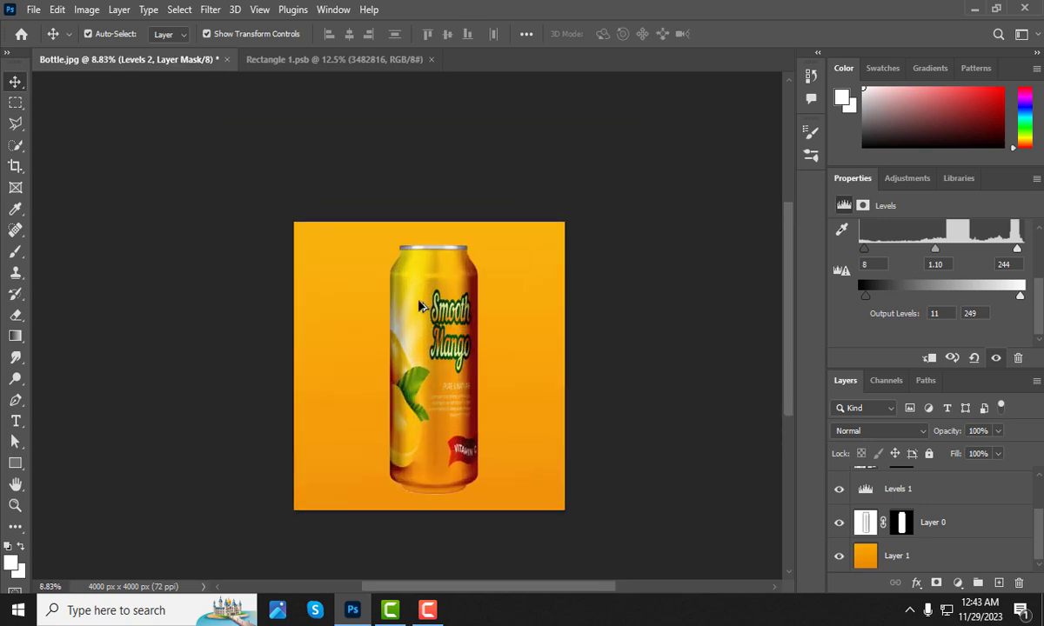